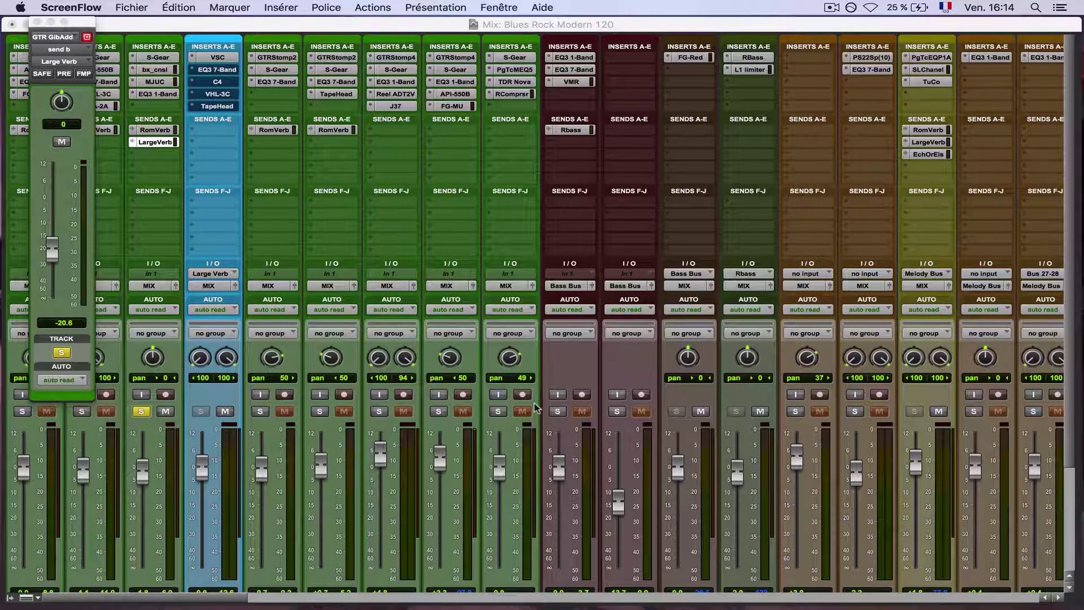
- A/B the GTR GibAdd send to Large Verb by muting and unmuting it
scroll(353, 467, down, 1)
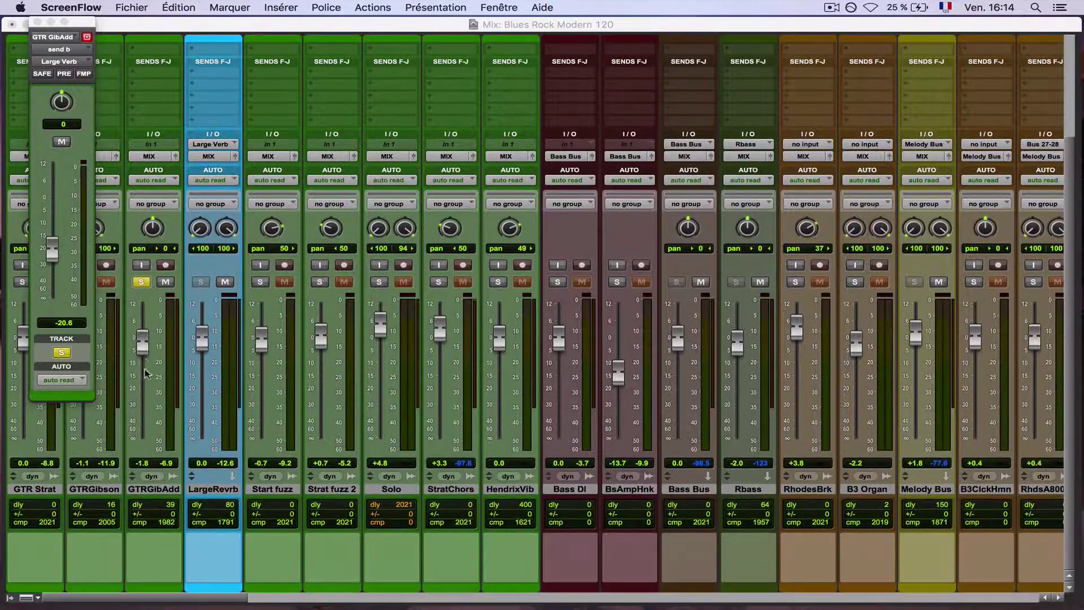
scroll(186, 367, up, 1)
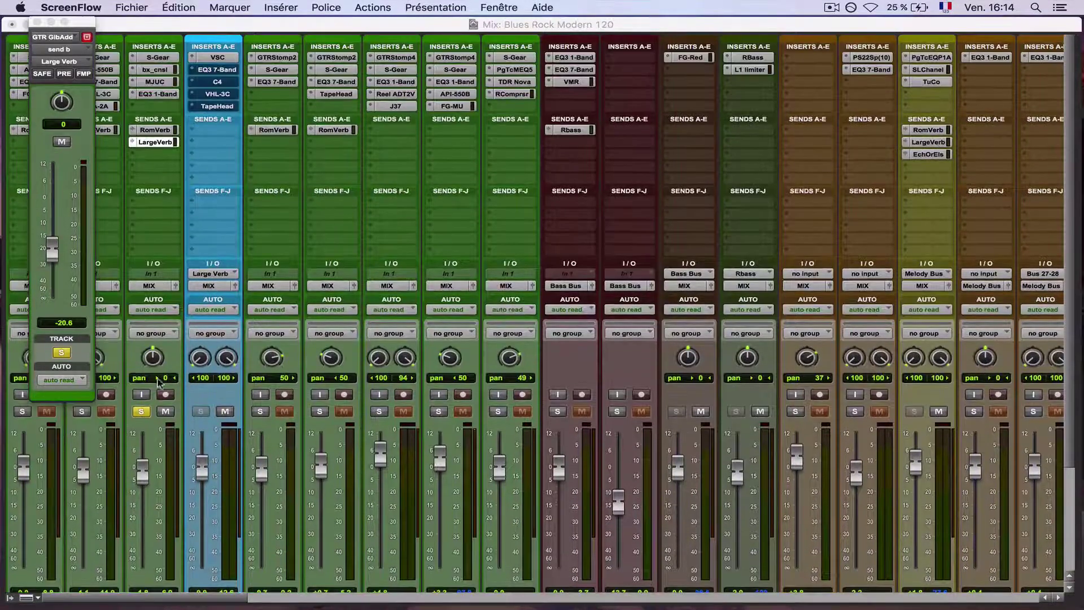
ctrl+super+click(162, 144)
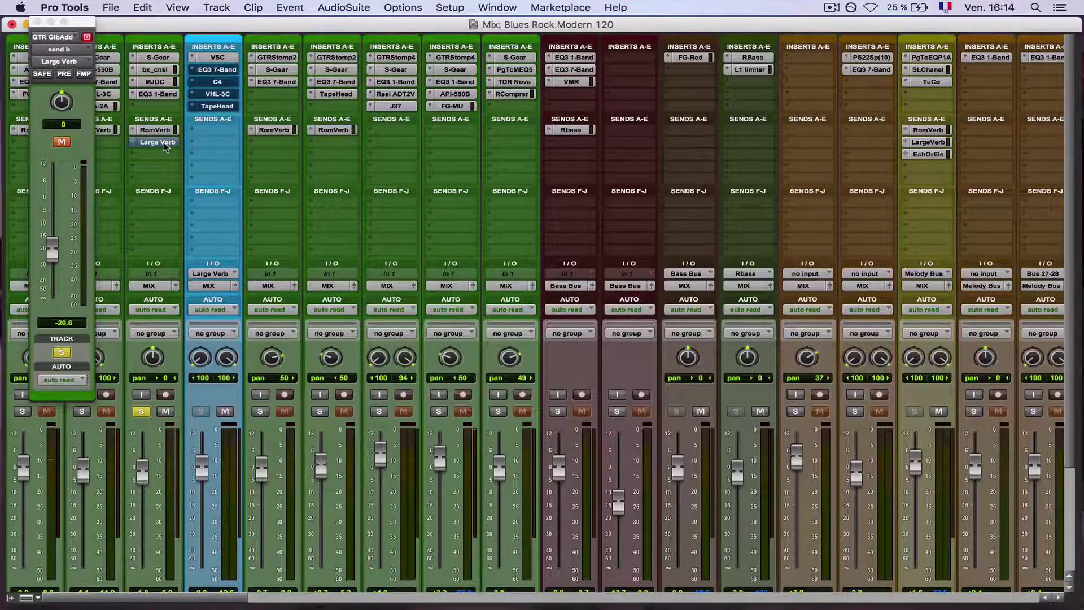
ctrl+super+click(163, 144)
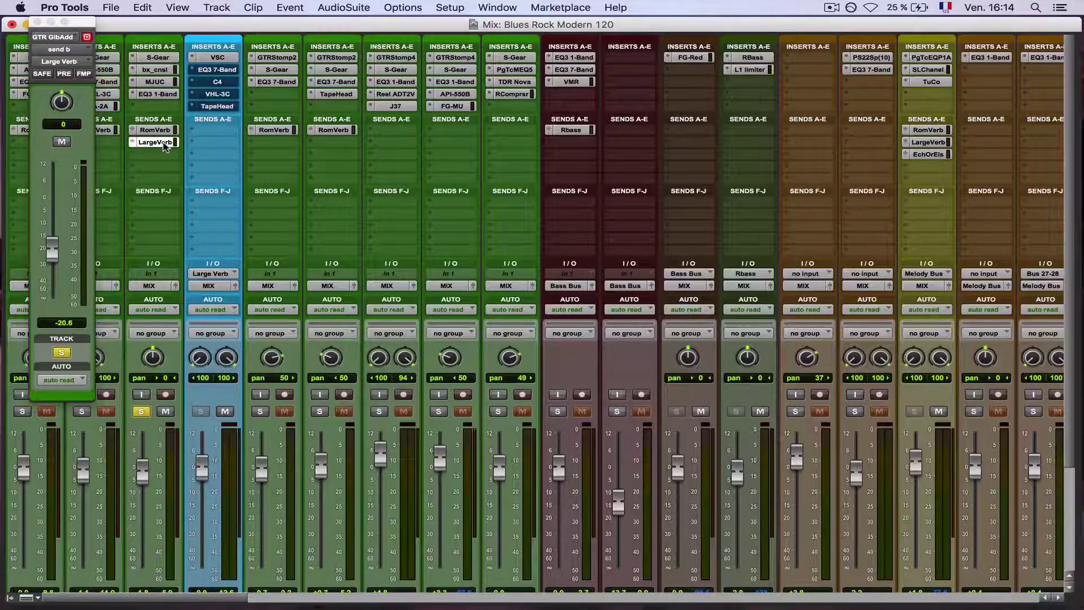
- Inspect the VerbSuite Classics reverb on Large Verb, then close its window
click(223, 57)
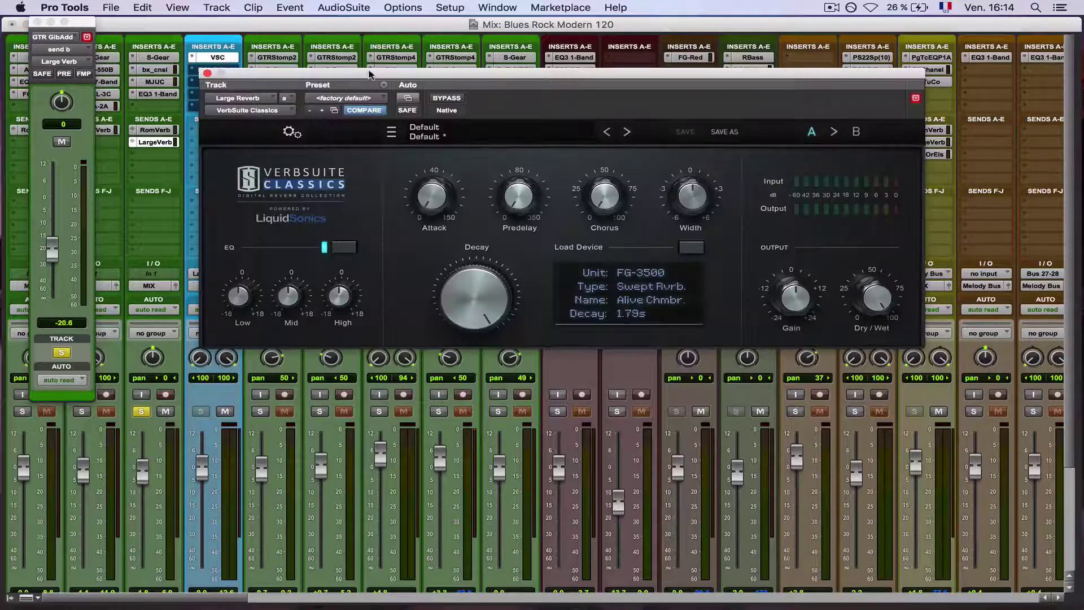
drag(373, 76, 356, 66)
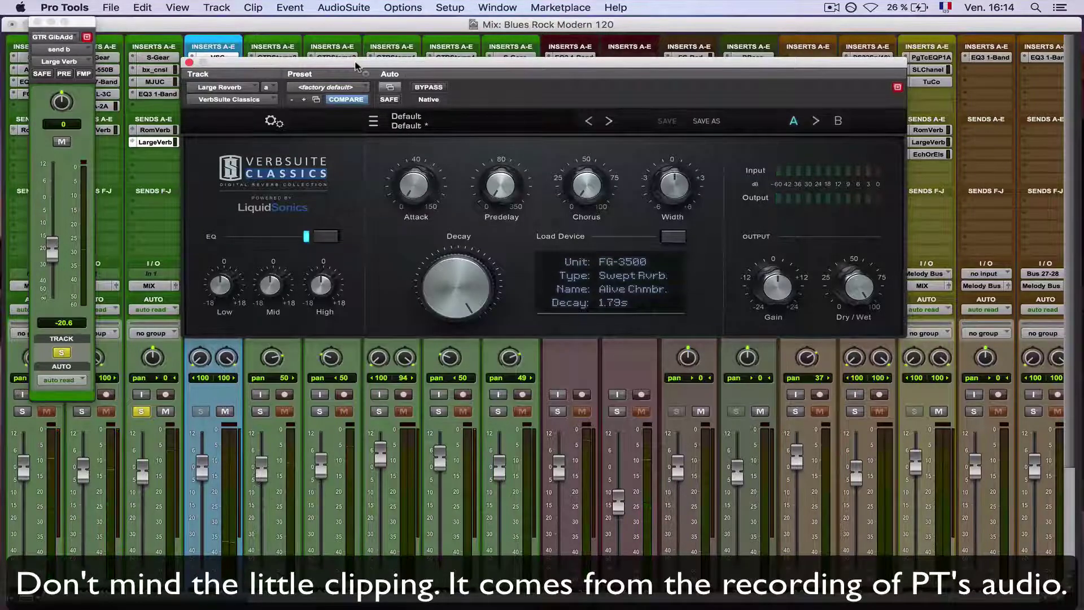
click(189, 62)
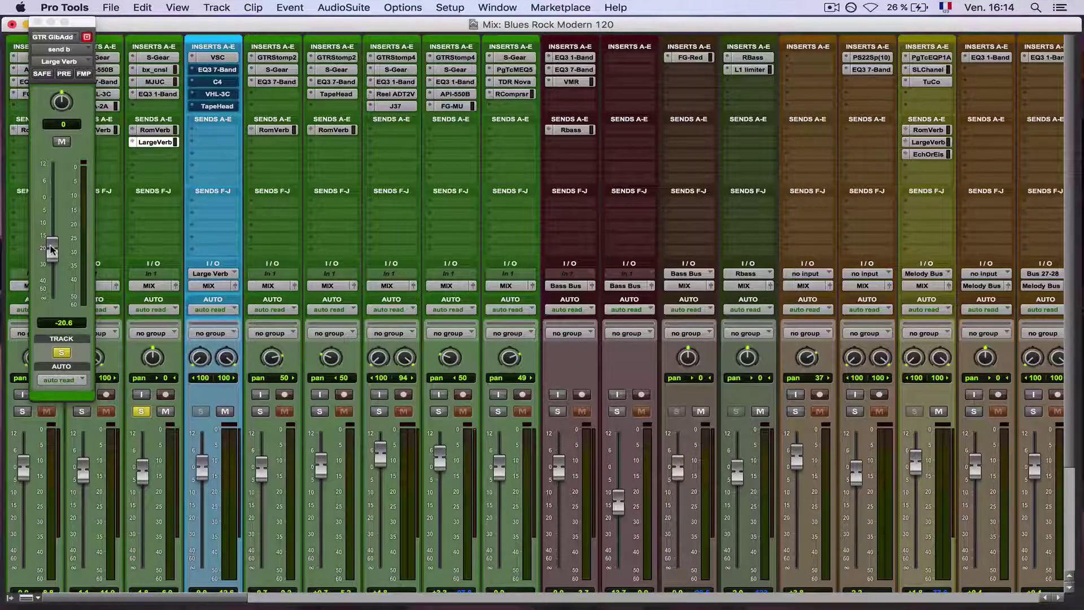
- Reset the send to 0.0 dB and solo Large Verb in place of GTR GibAdd
alt+click(50, 248)
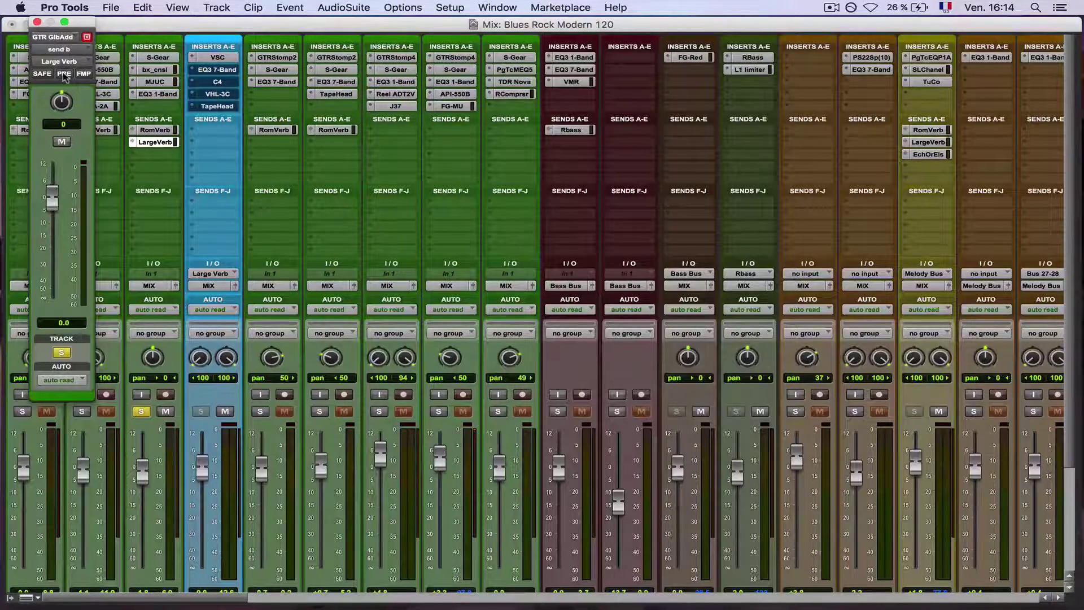
click(36, 22)
click(141, 411)
click(201, 411)
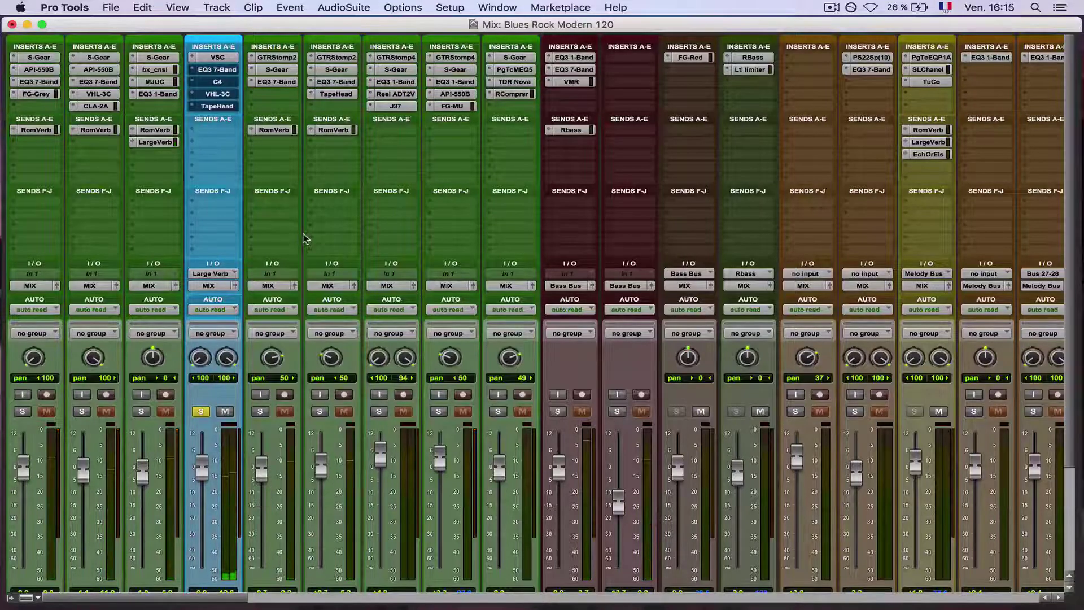
- A/B the Large Verb EQ3 7-Band during playback and tune the HMF cut to -5.7 dB at 2.80 kHz
click(222, 70)
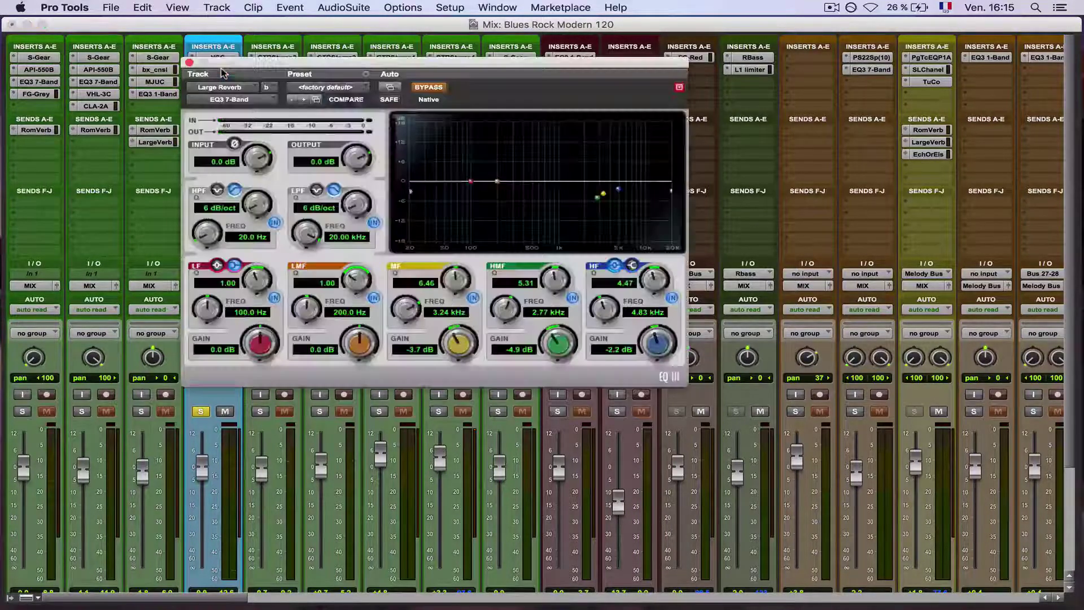
click(430, 88)
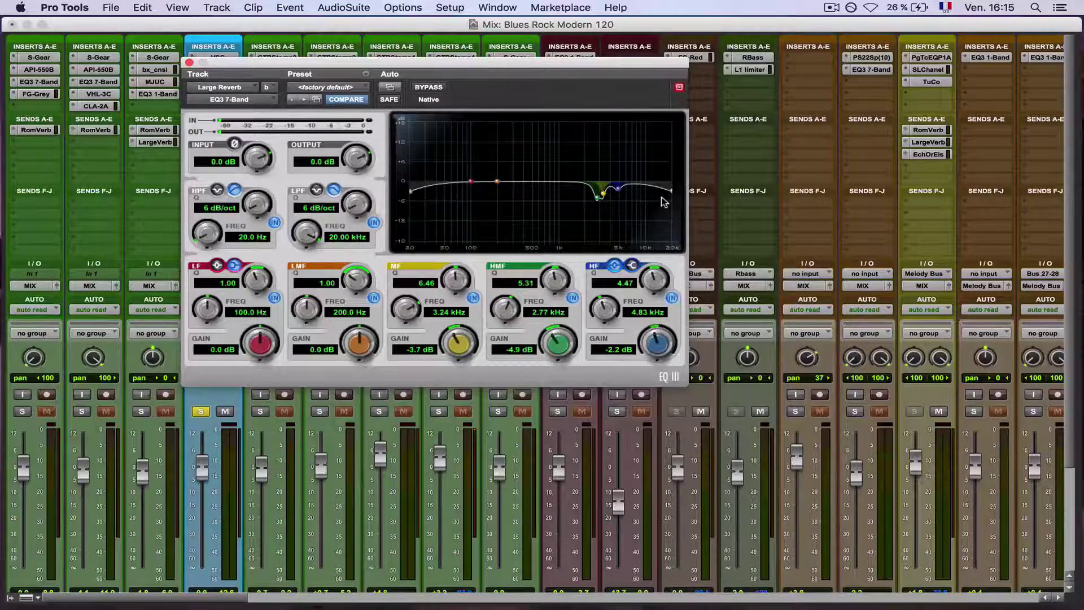
click(435, 88)
key(space)
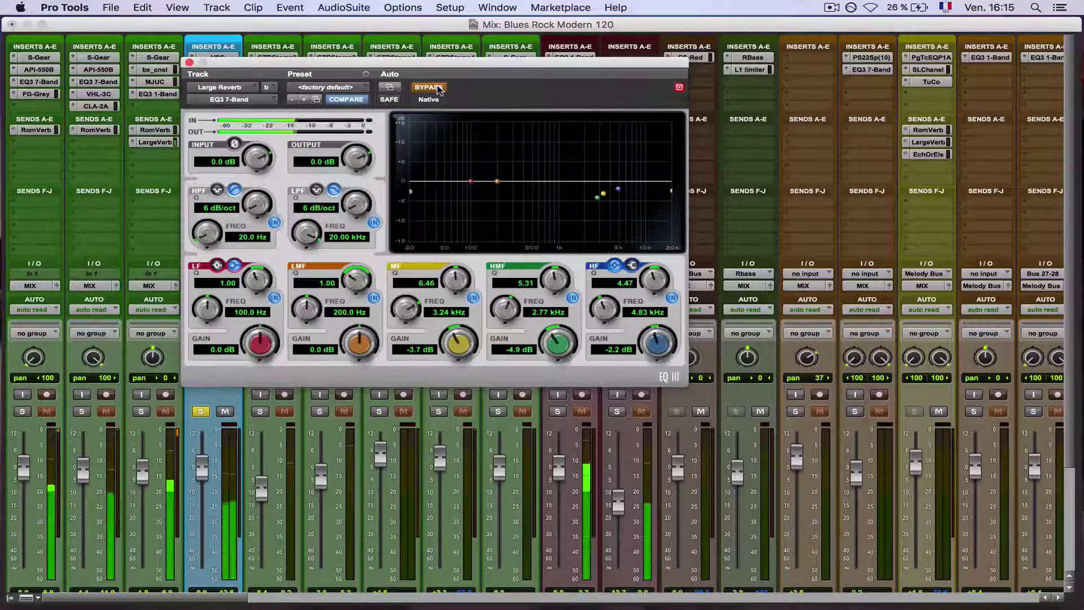
click(429, 88)
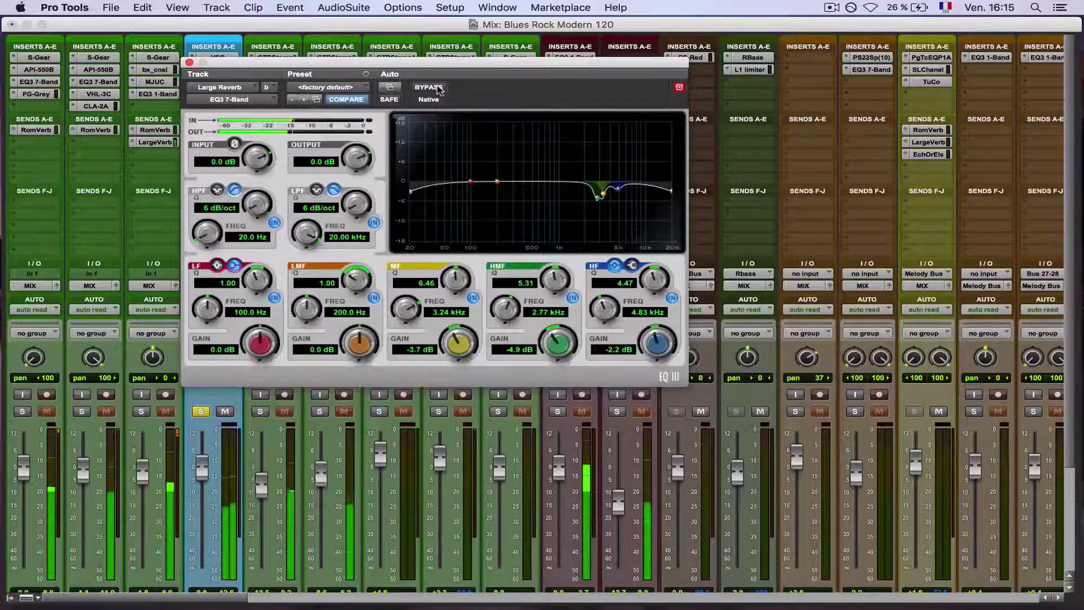
click(438, 90)
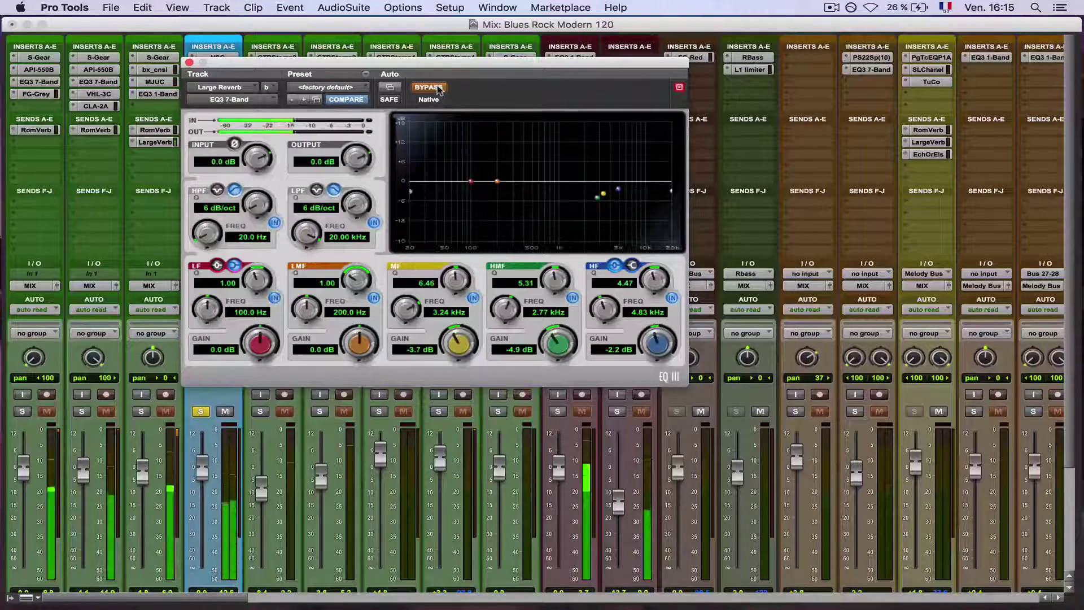
click(438, 90)
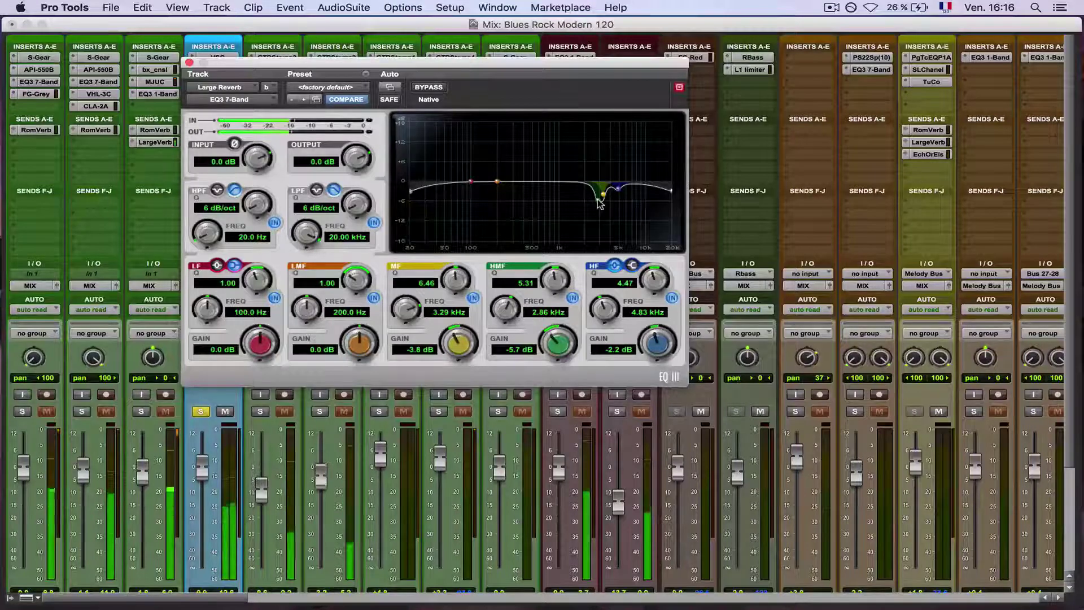
drag(600, 201, 619, 193)
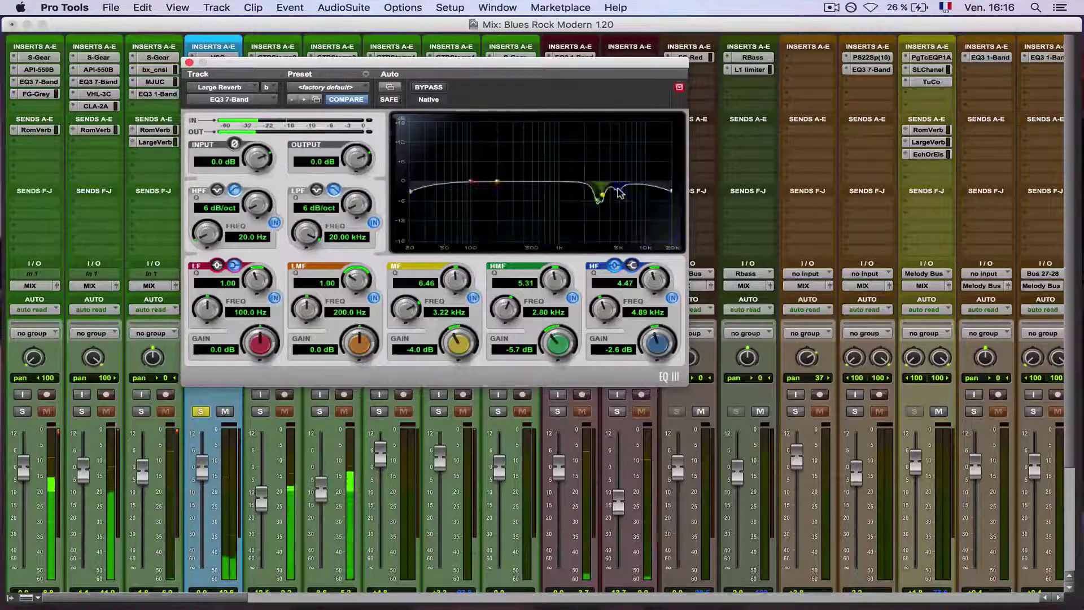
- Swap the EQ3 7-Band window for the Large Verb's C4 multiband processor
click(189, 62)
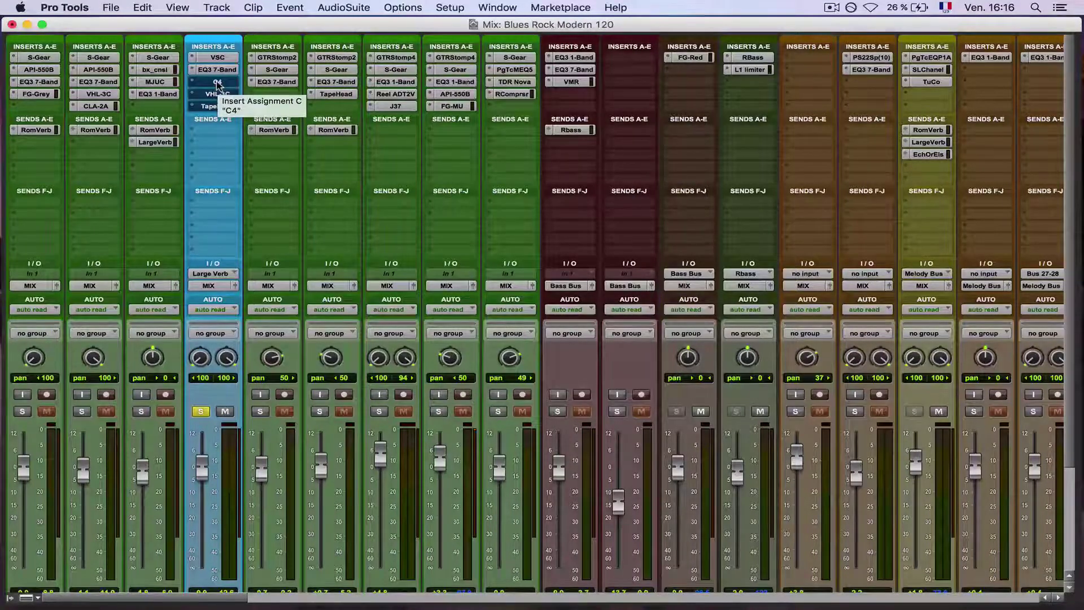
click(217, 83)
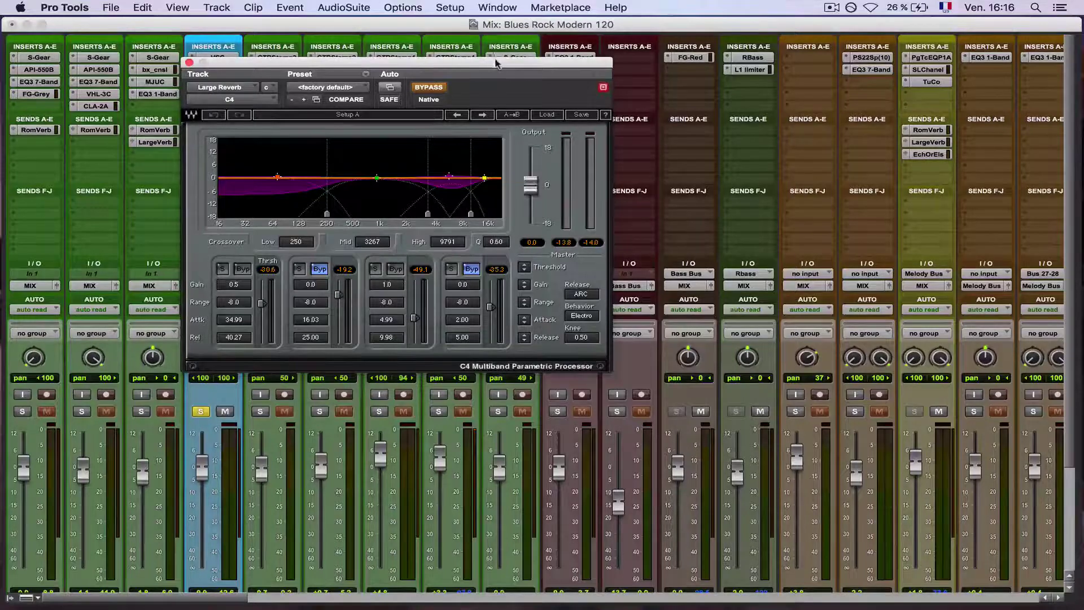
- A/B the C4 multiband against bypass during playback, leaving it active
drag(513, 60, 661, 68)
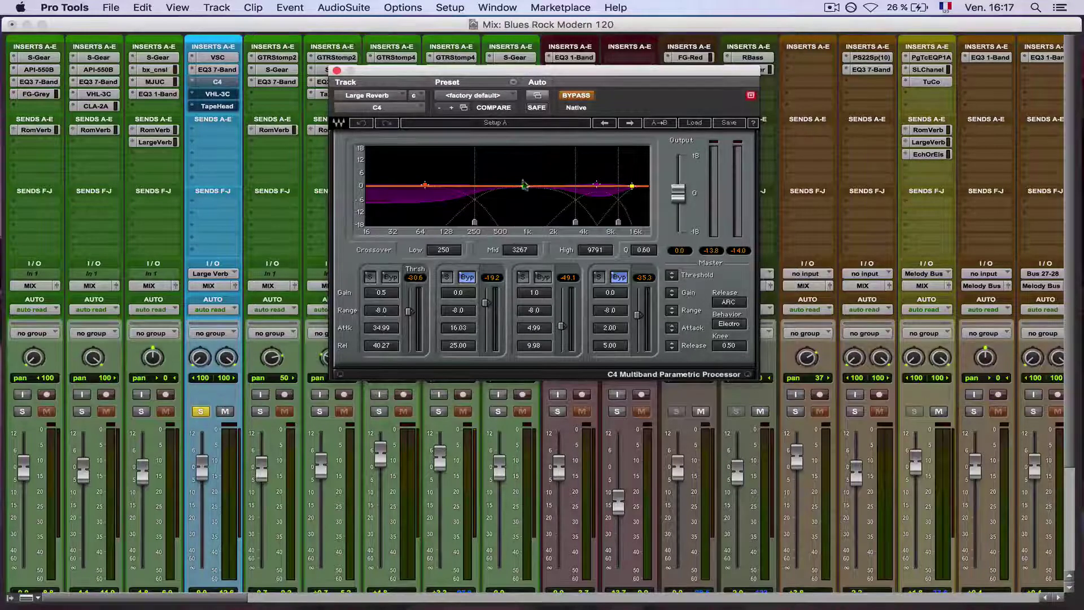
click(577, 96)
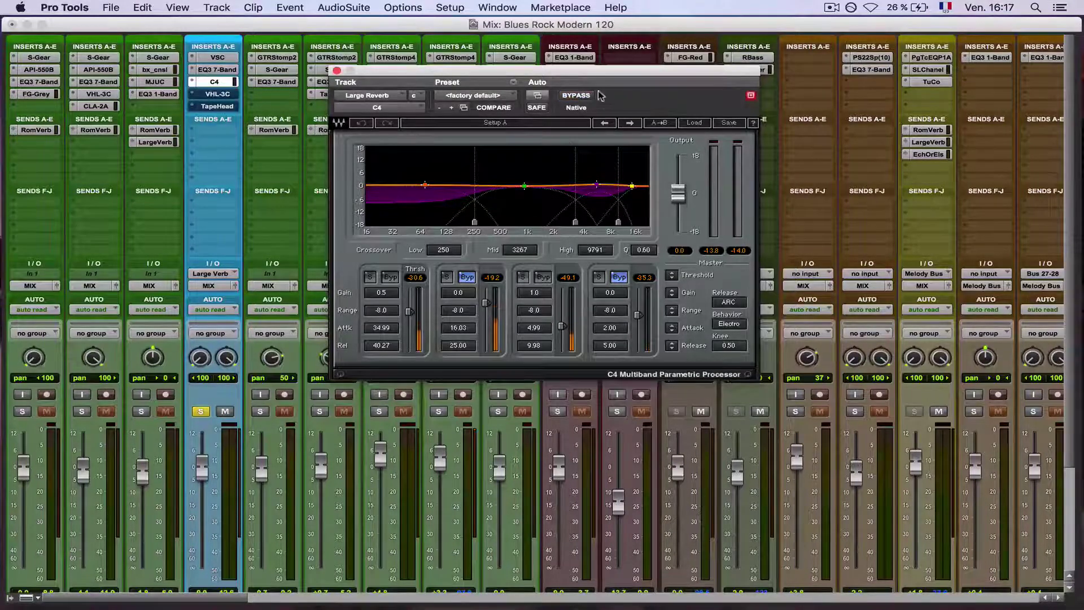
click(582, 96)
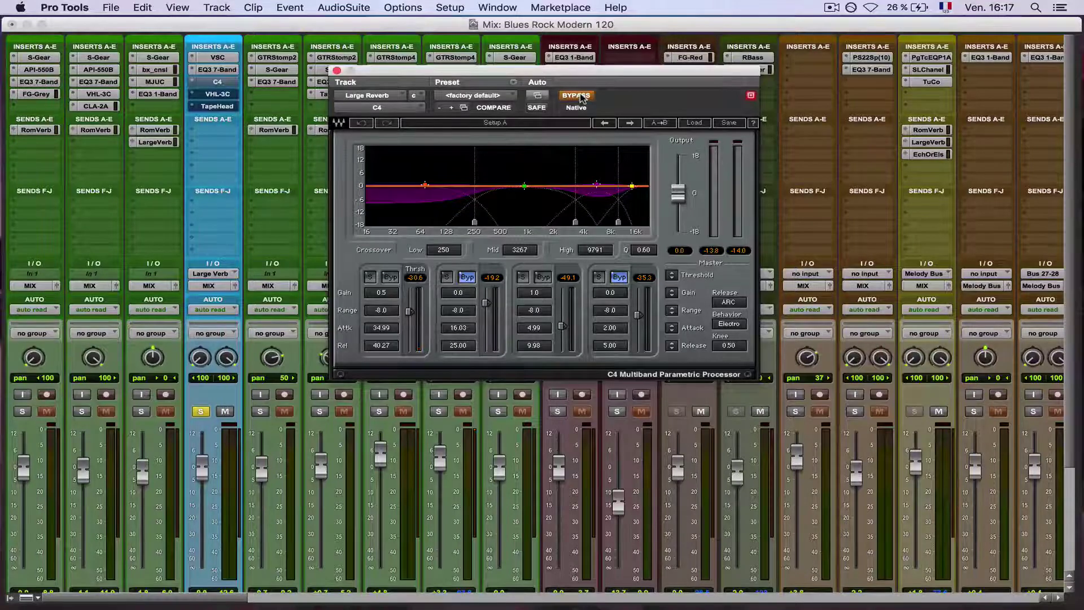
key(space)
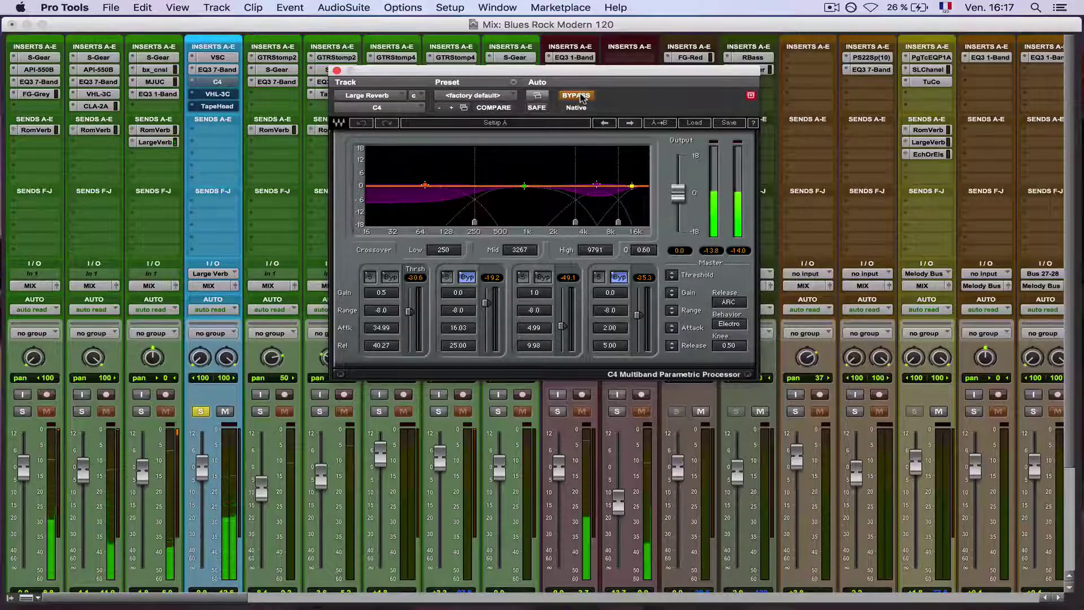
click(582, 96)
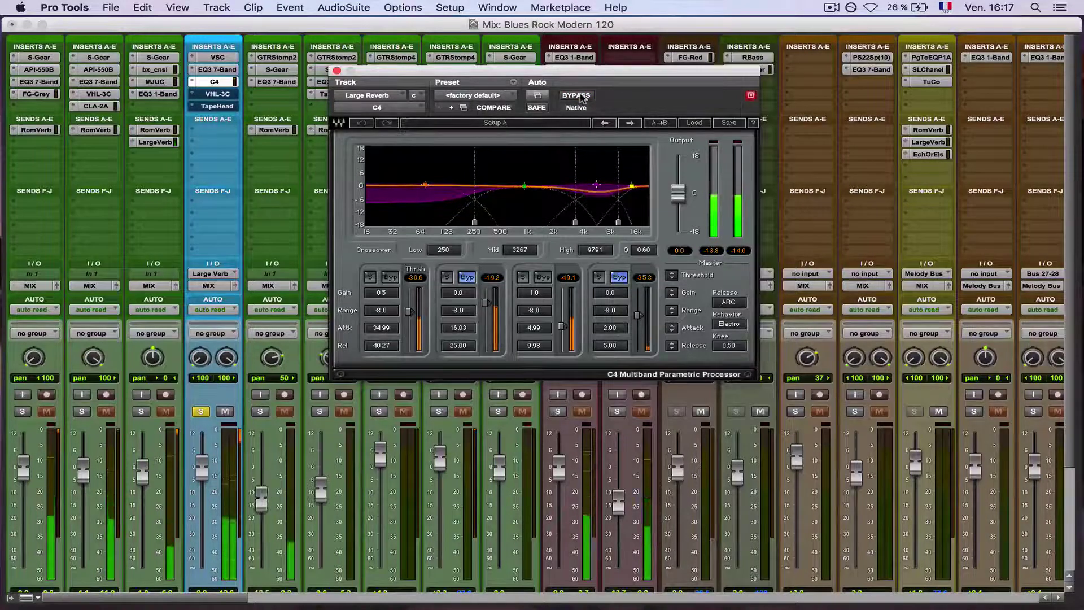
click(582, 96)
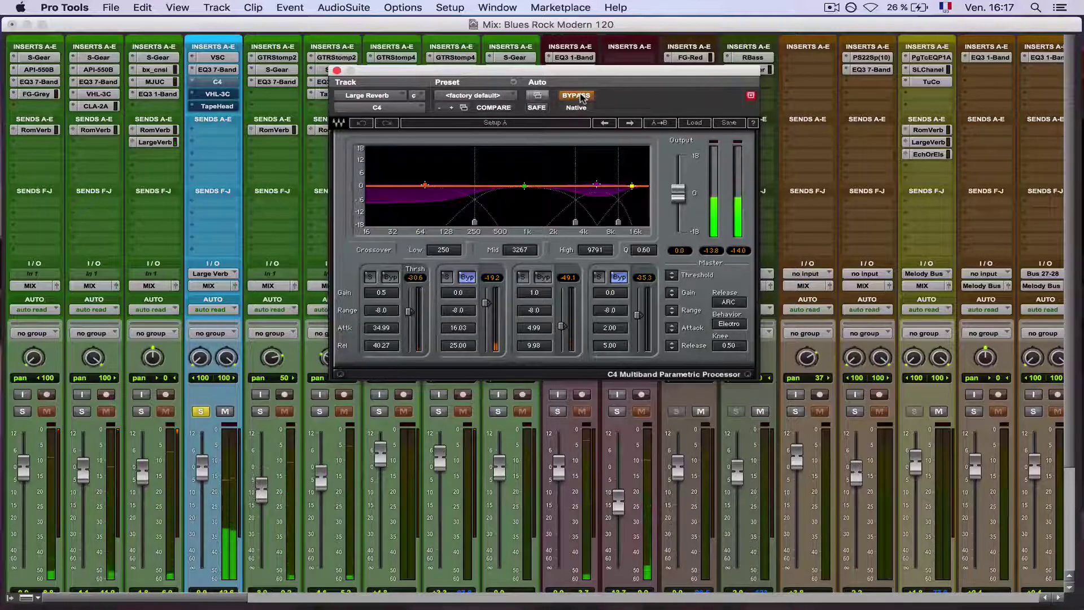
click(582, 96)
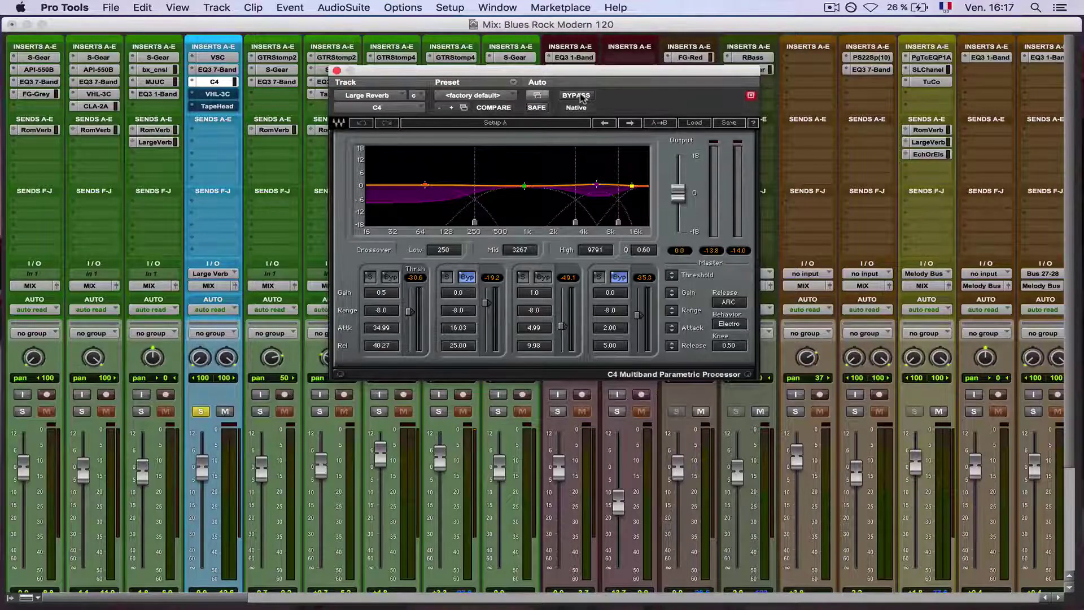
- Solo and bypass-compare the C4 low and high bands, then bring up the VHL-3C filter
click(370, 277)
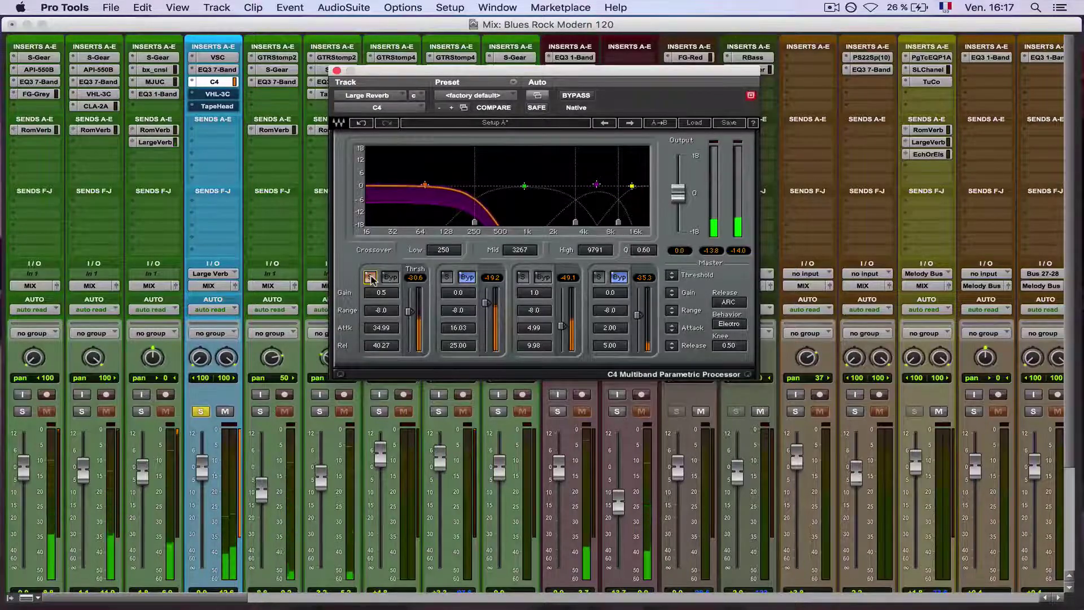
click(390, 277)
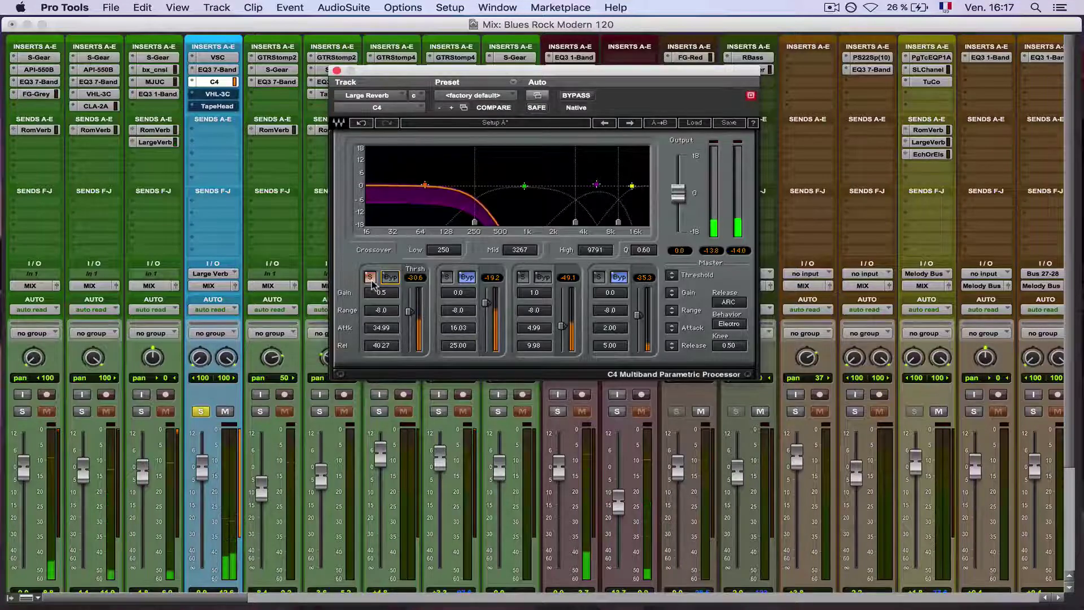
click(371, 278)
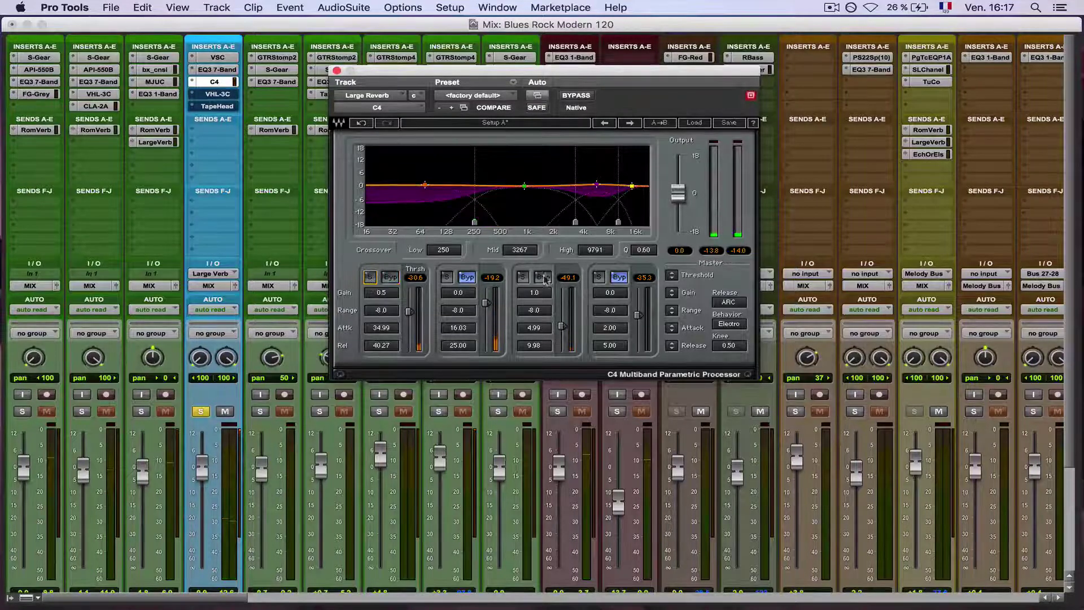
click(523, 278)
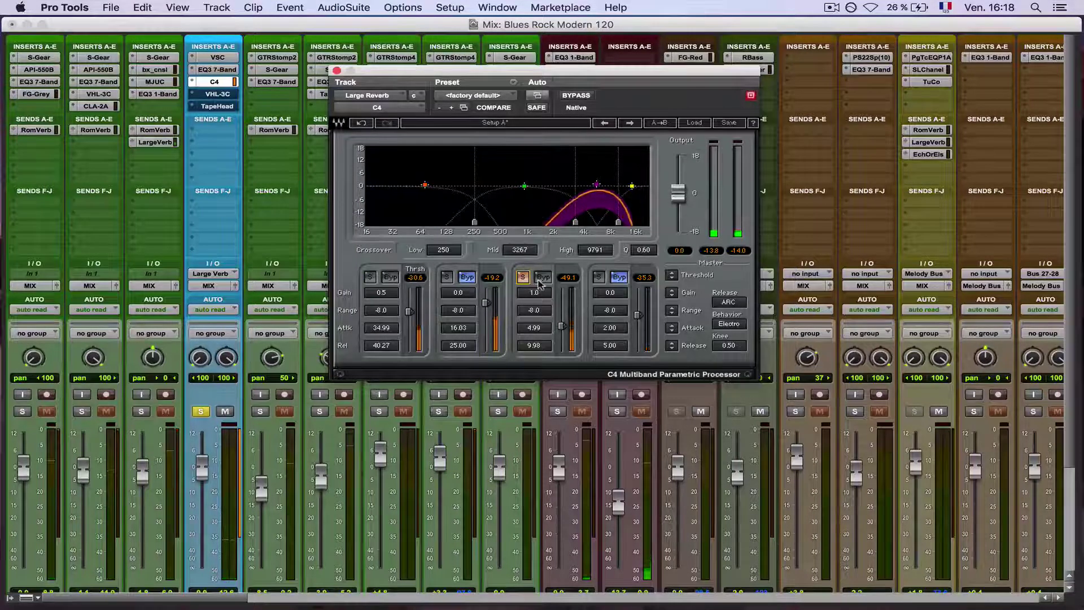
click(542, 278)
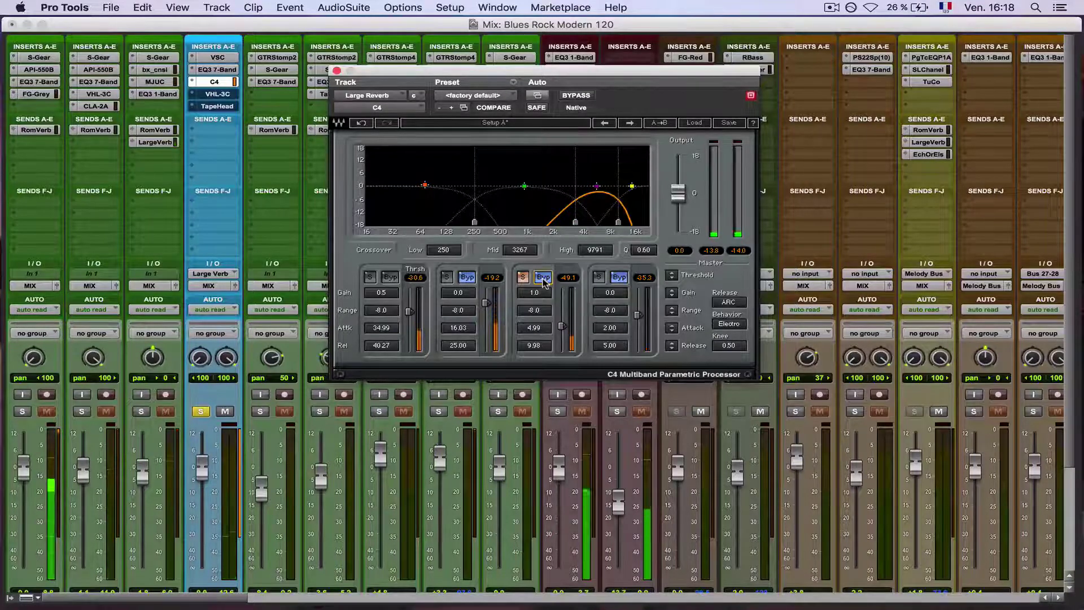
click(542, 278)
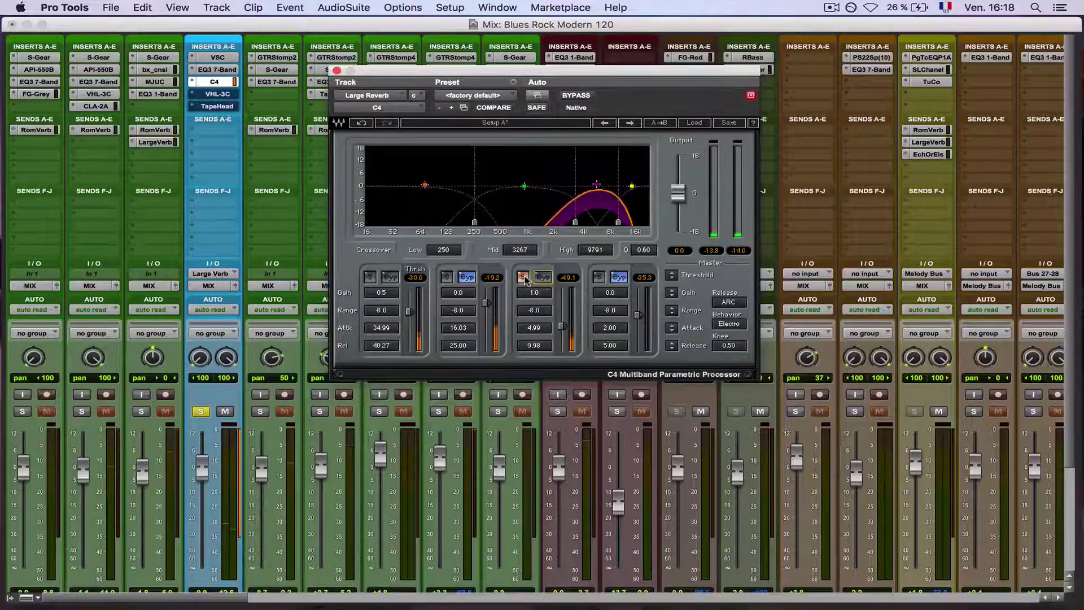
click(524, 278)
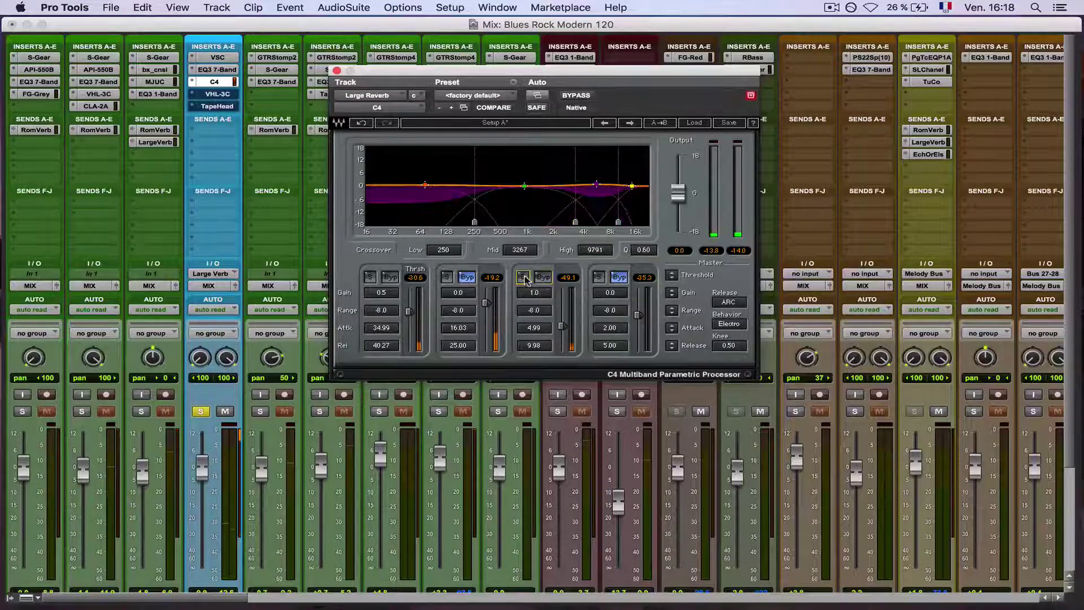
click(337, 72)
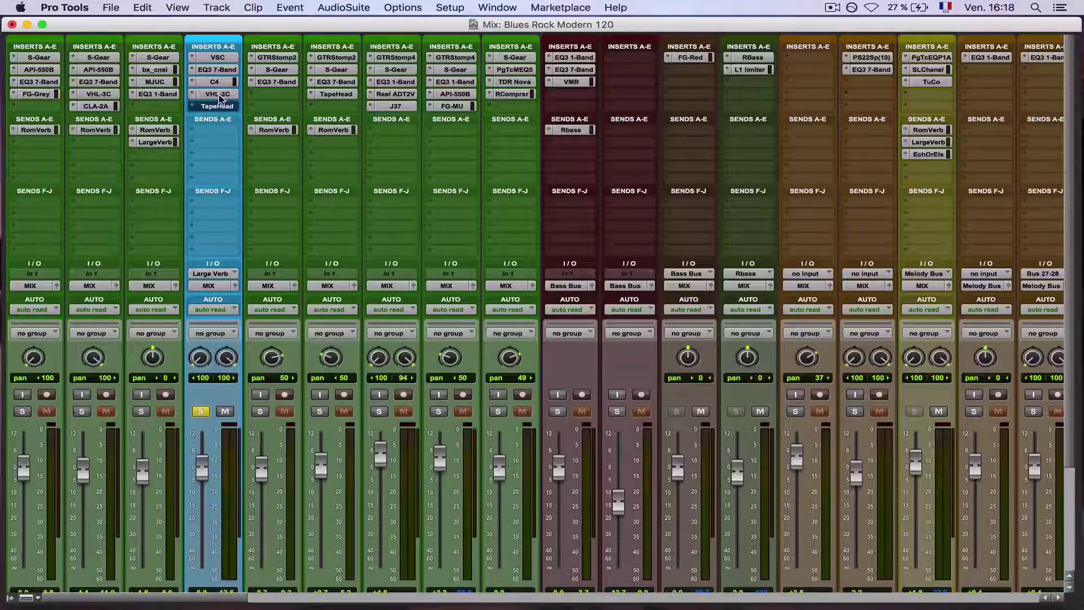
click(218, 95)
drag(642, 77, 620, 74)
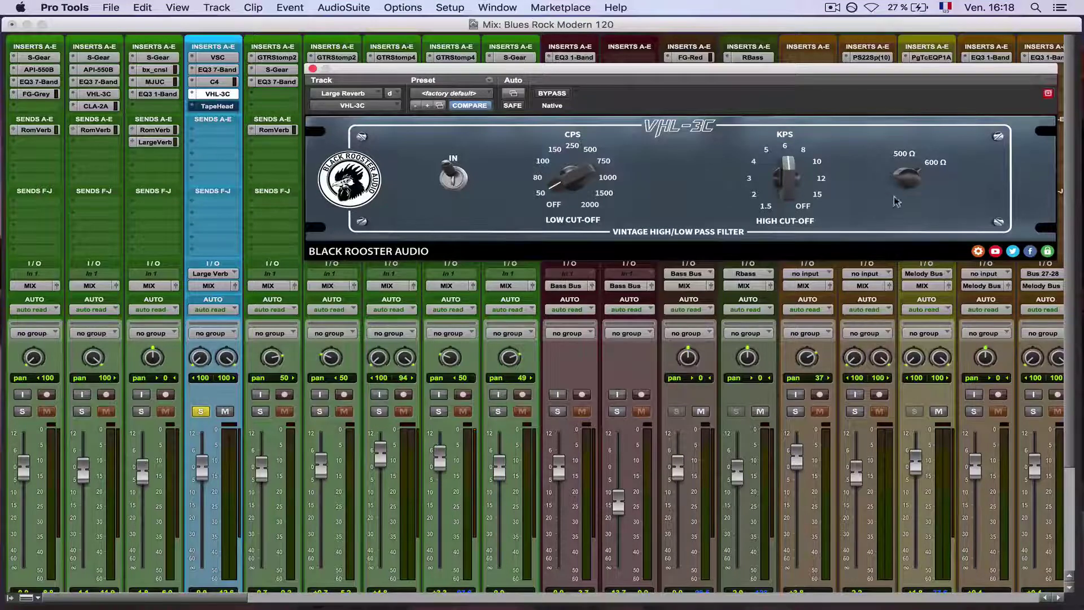
click(931, 163)
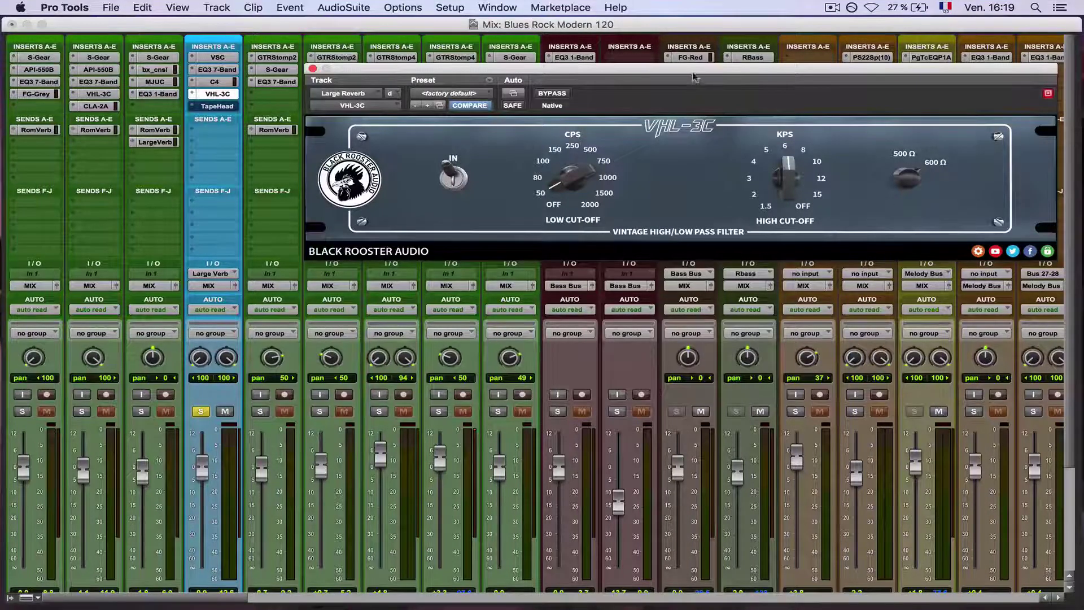
drag(696, 75, 696, 67)
click(551, 85)
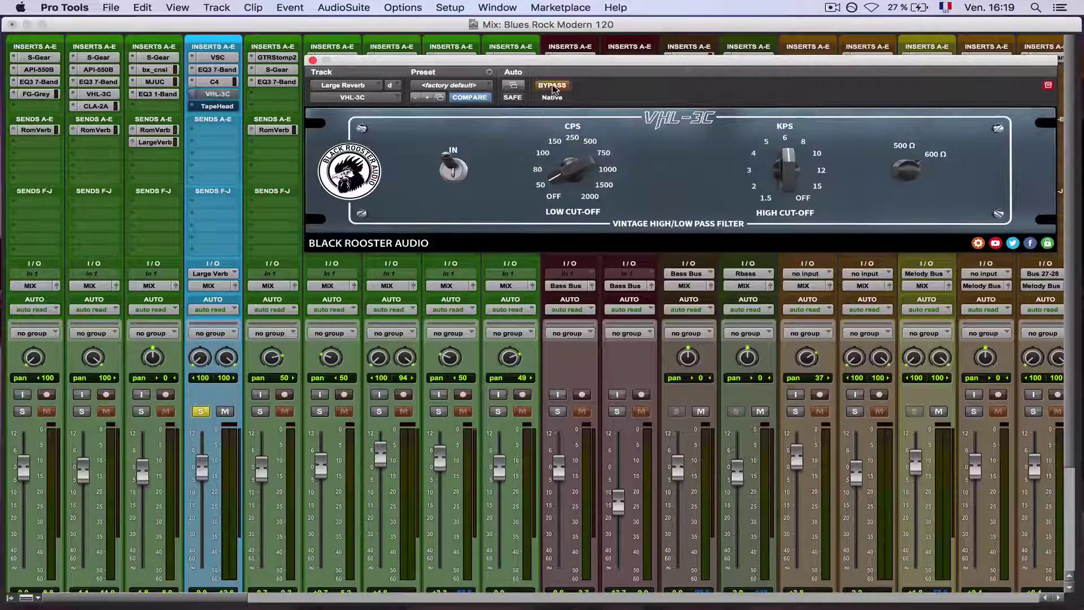
key(space)
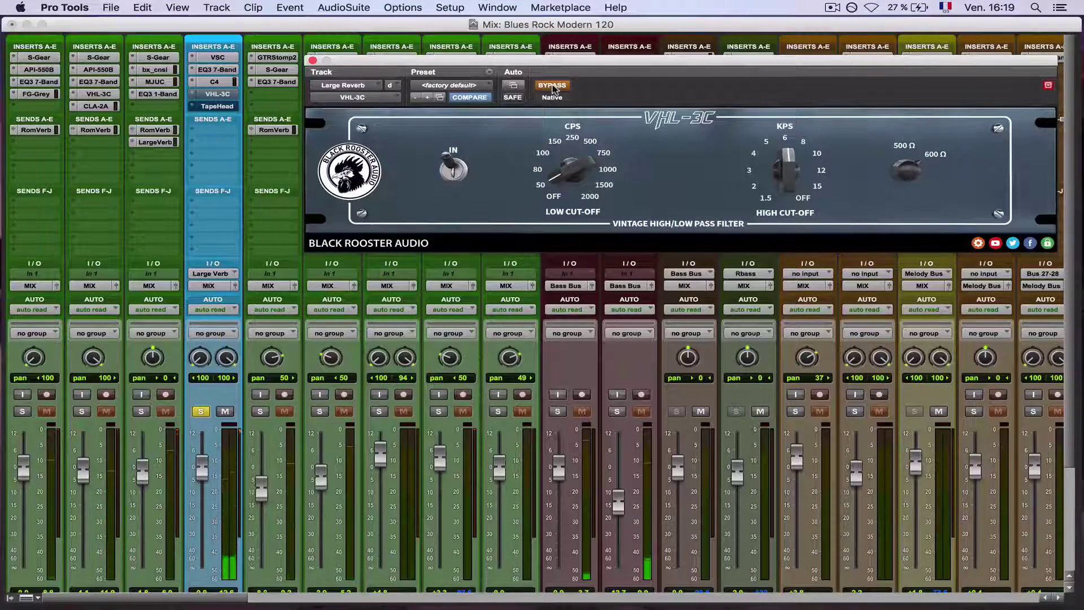
click(552, 86)
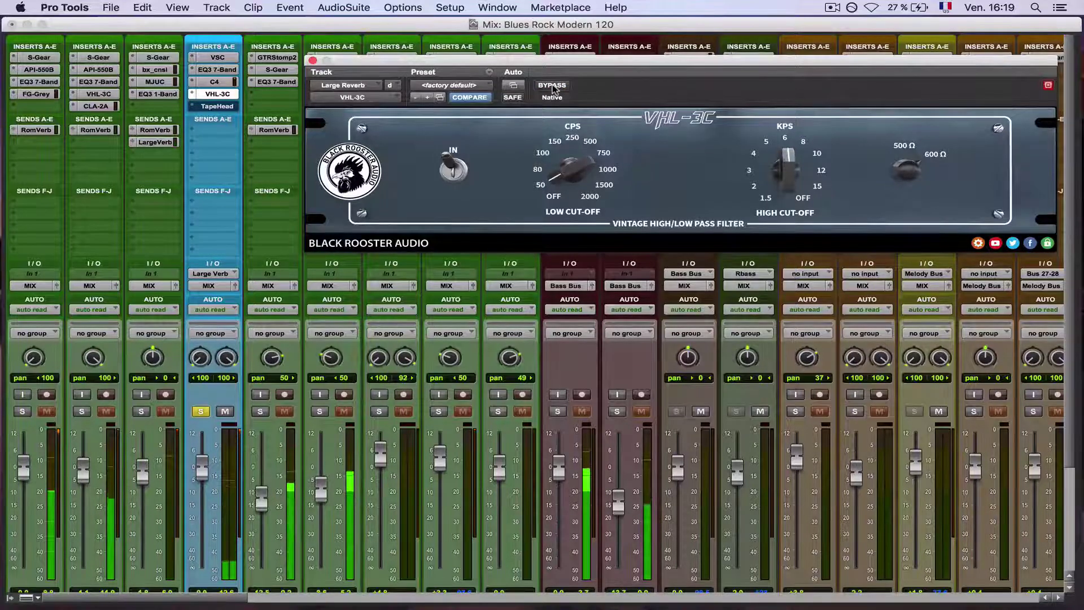
click(551, 85)
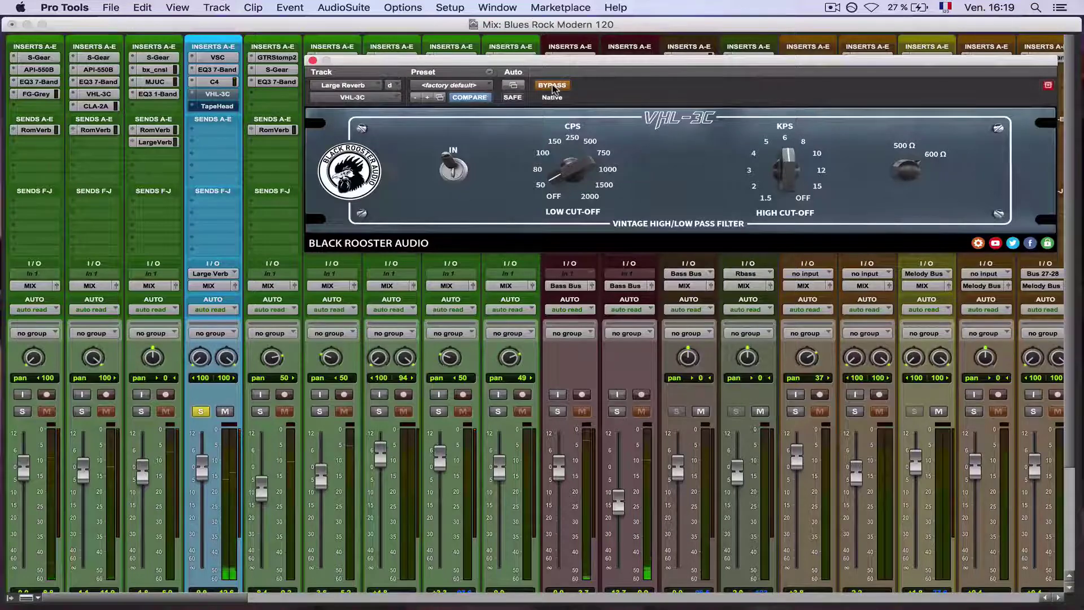
click(552, 86)
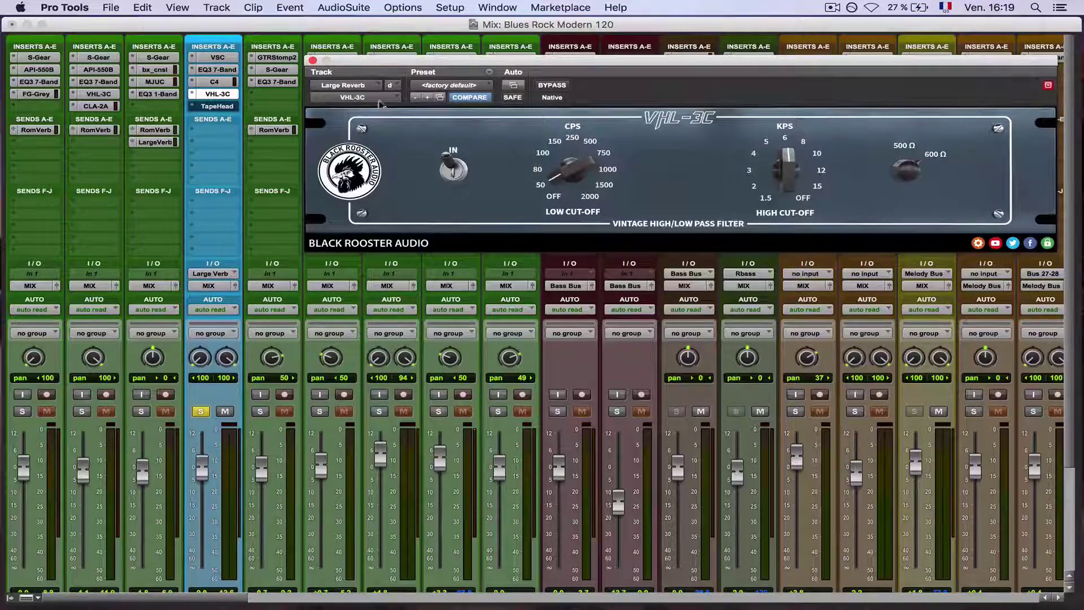
- Review the C4, EQ3 7-Band and VHL-3C settings, then close the plugin and play
click(214, 81)
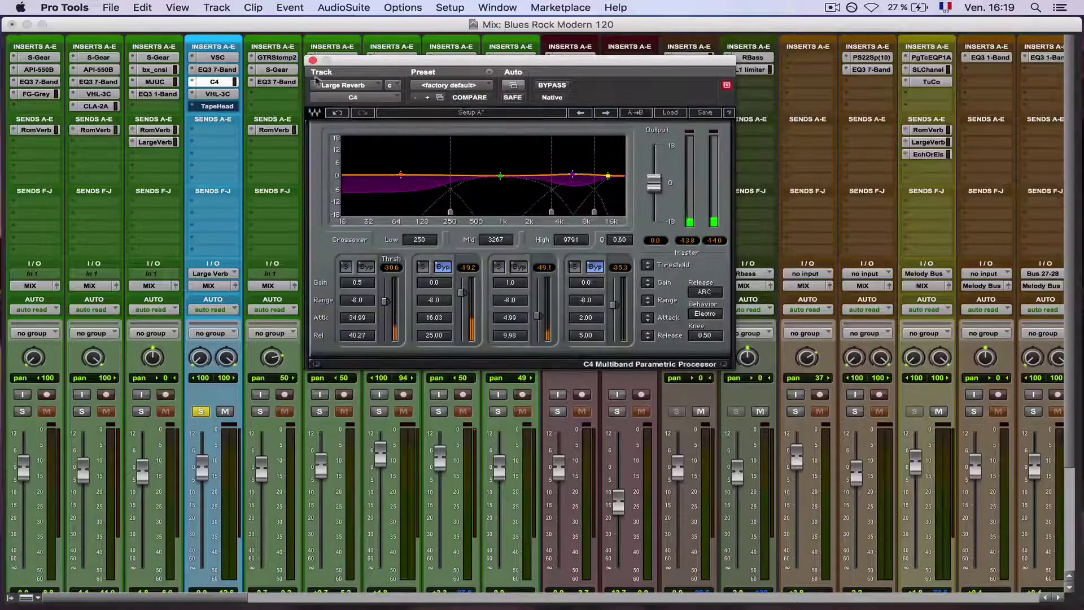
click(217, 69)
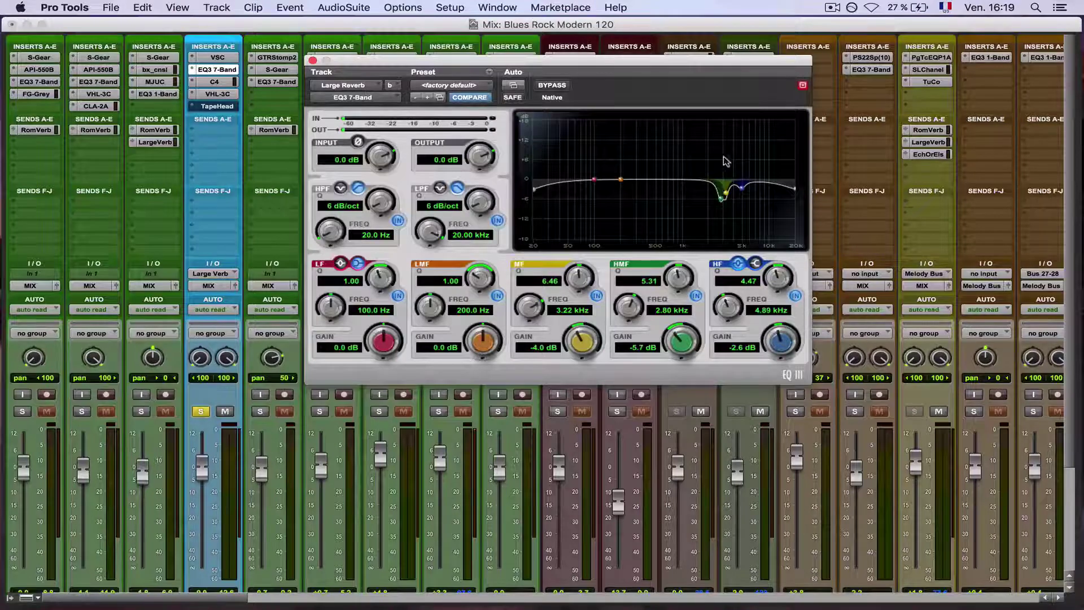
click(225, 93)
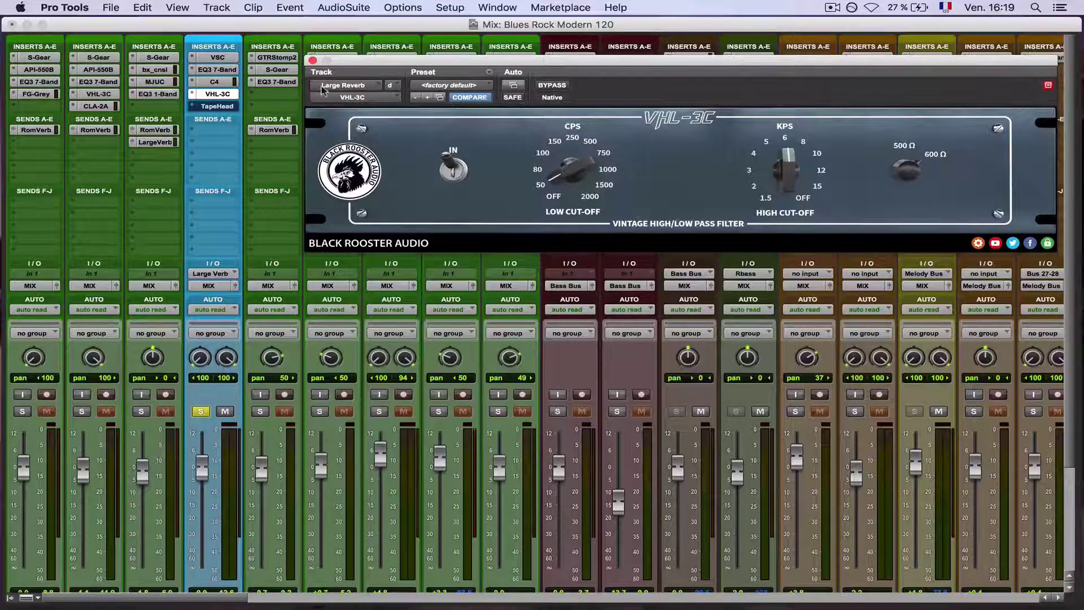
click(312, 61)
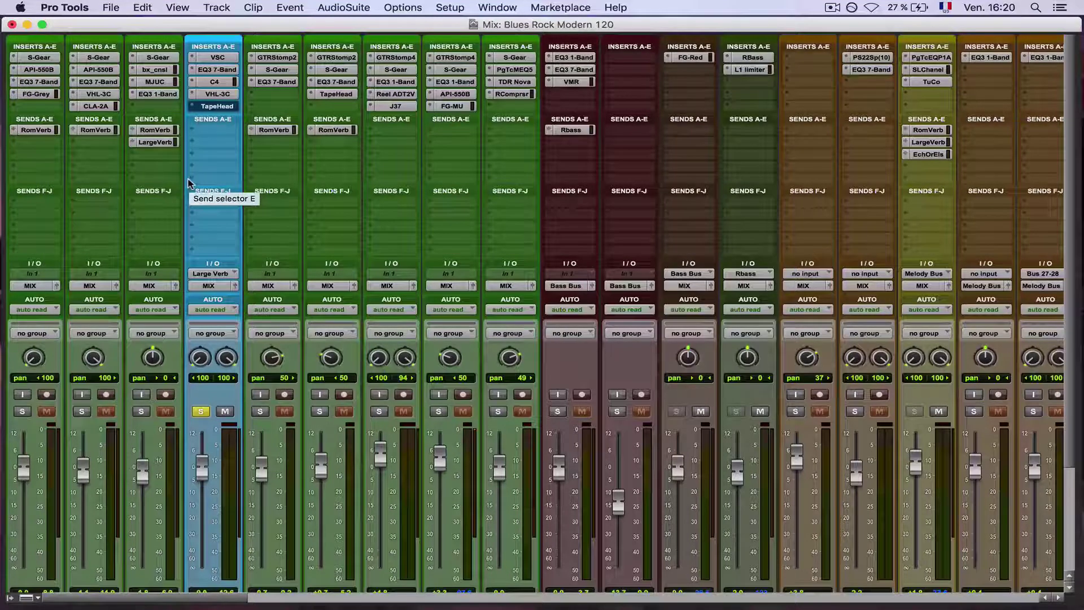
key(space)
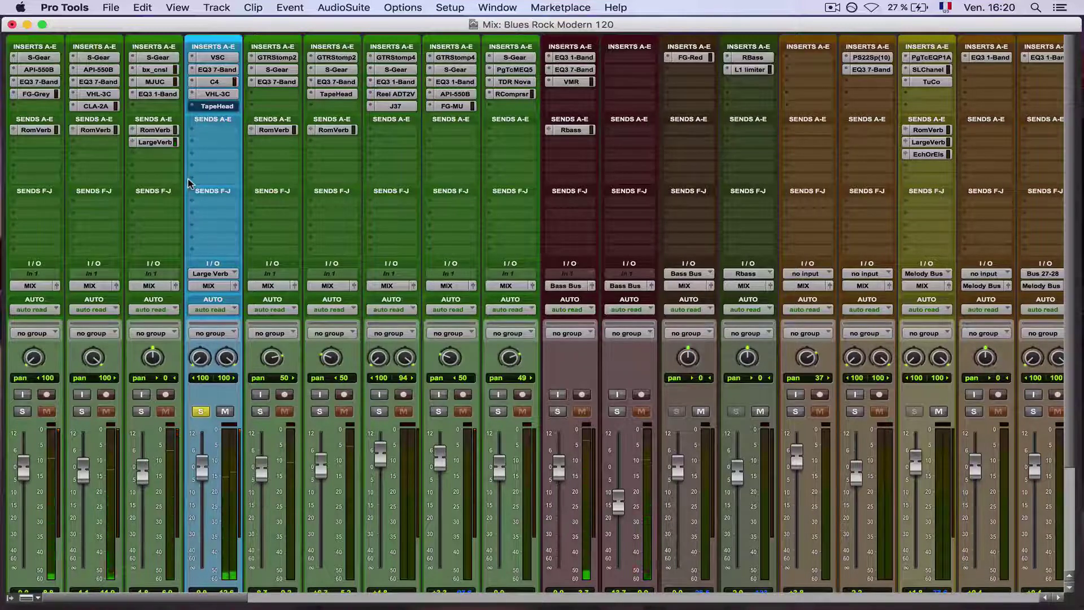
- Bring up TapeHead on Large Verb and take it out of bypass
click(215, 107)
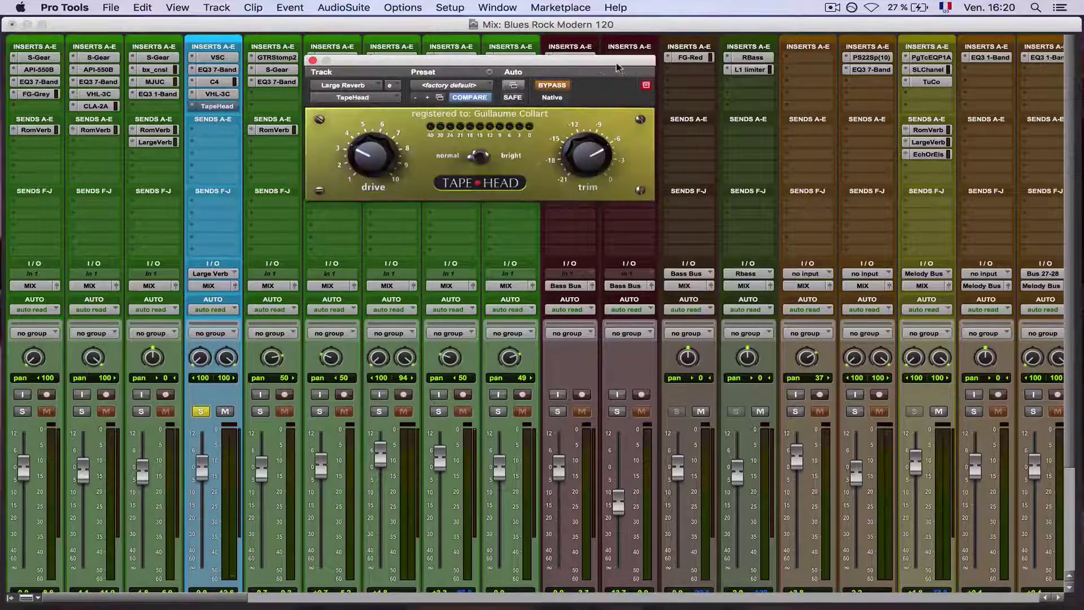
drag(616, 68, 627, 67)
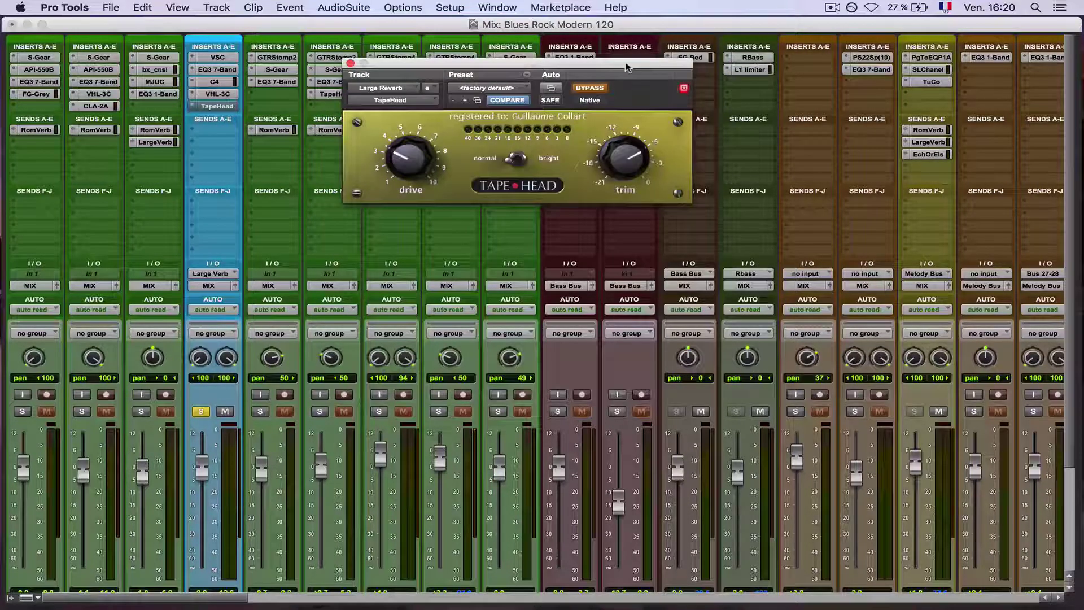
click(593, 89)
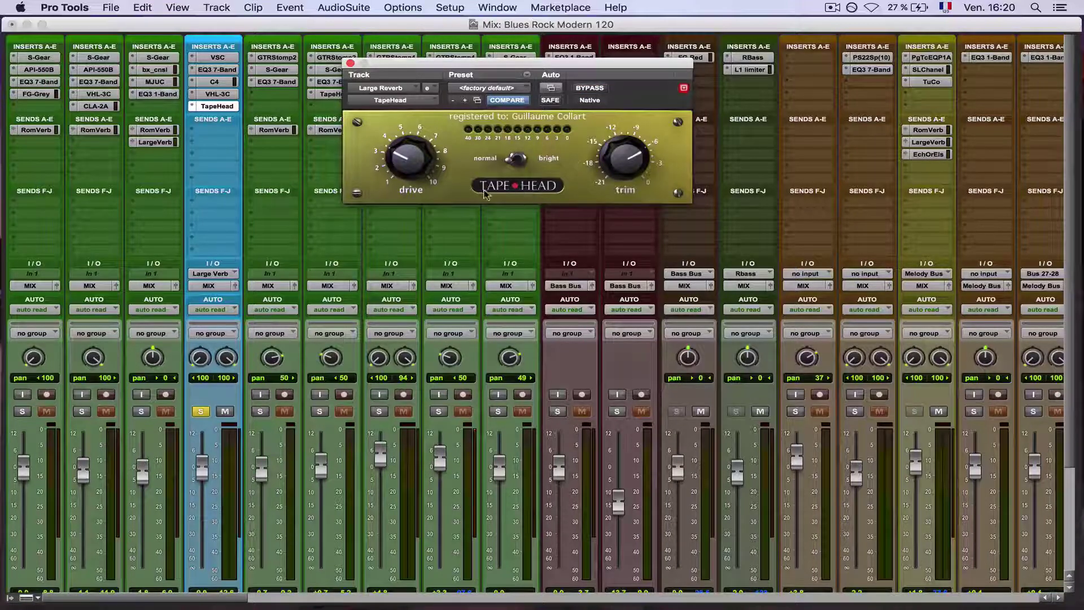
drag(591, 67, 625, 67)
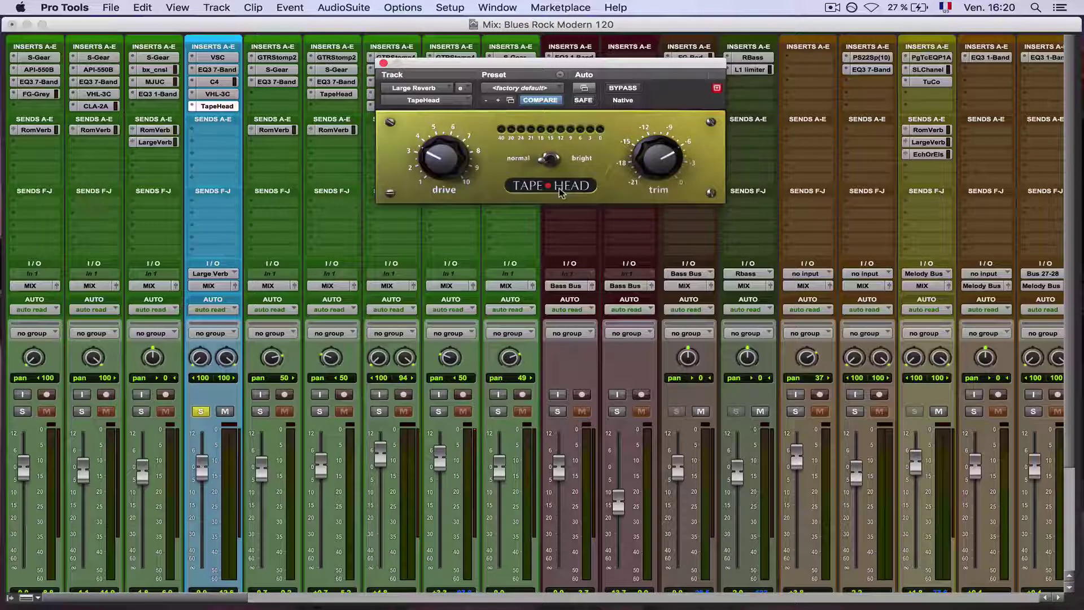
- A/B TapeHead twice against bypass and switch its tone to bright
click(624, 88)
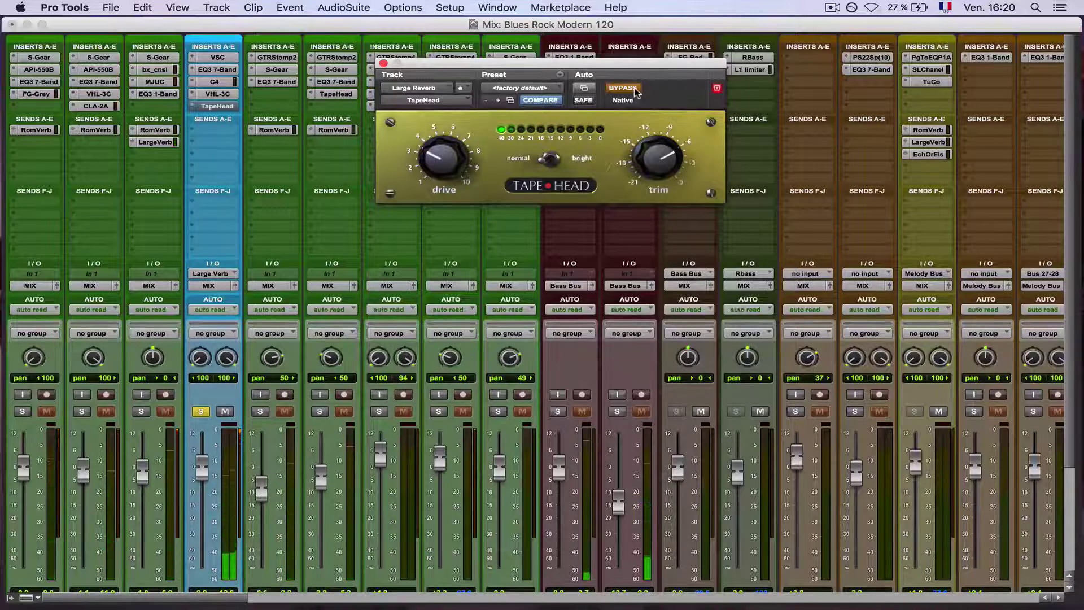
click(635, 90)
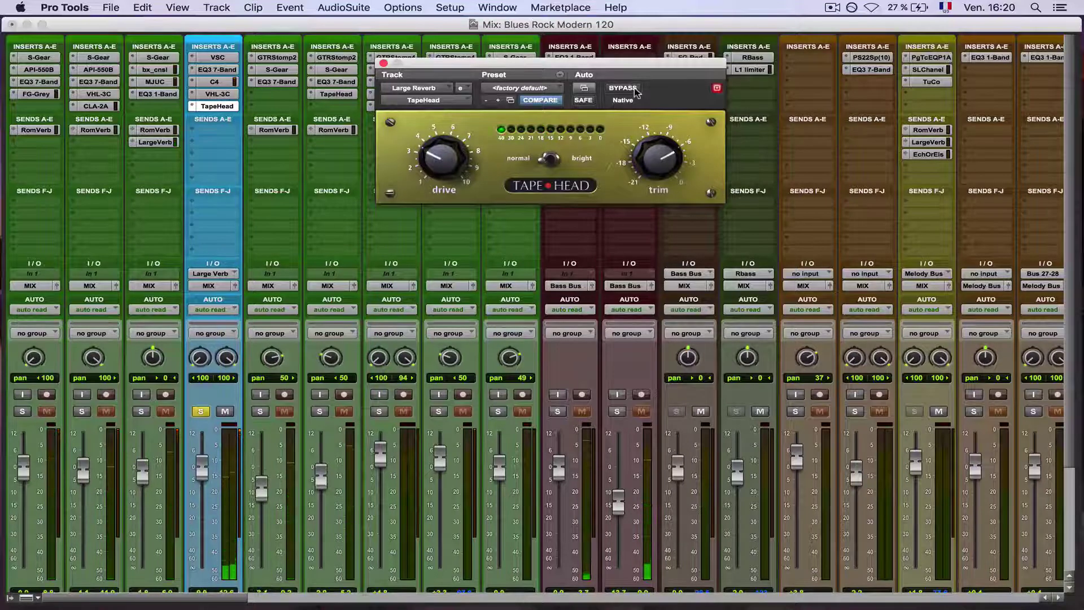
click(635, 90)
click(636, 91)
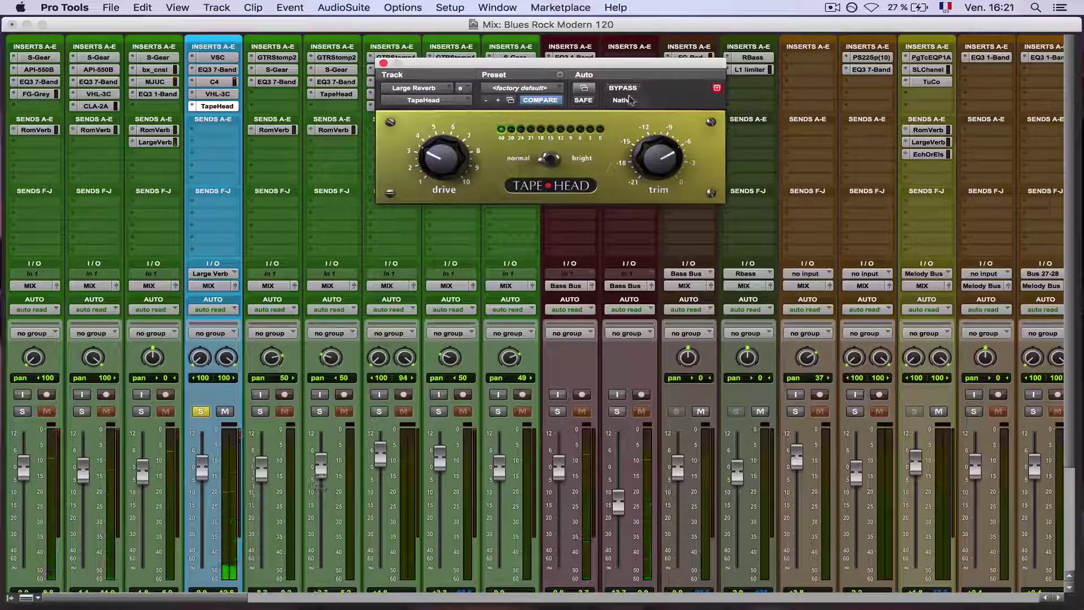
click(549, 161)
drag(560, 167, 572, 167)
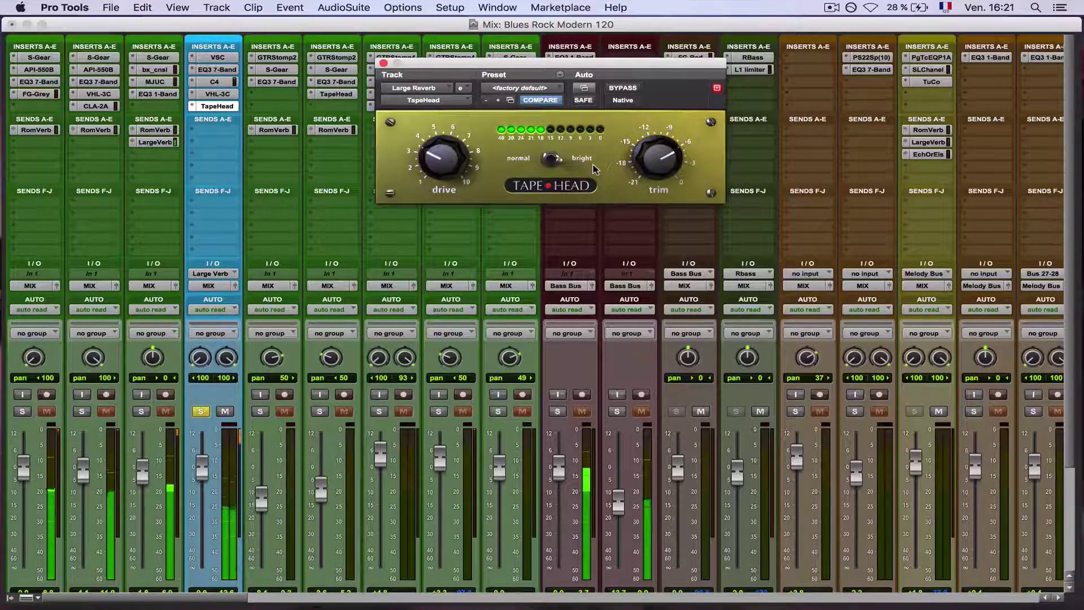
- Toggle TapeHead's normal/bright tone once more and close its window
click(384, 63)
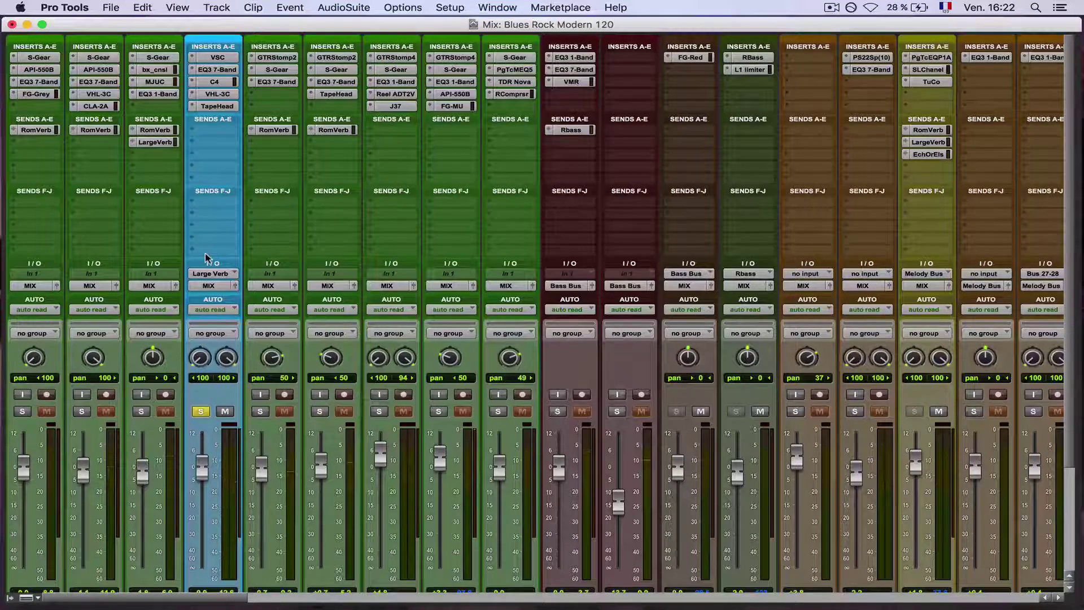
click(215, 107)
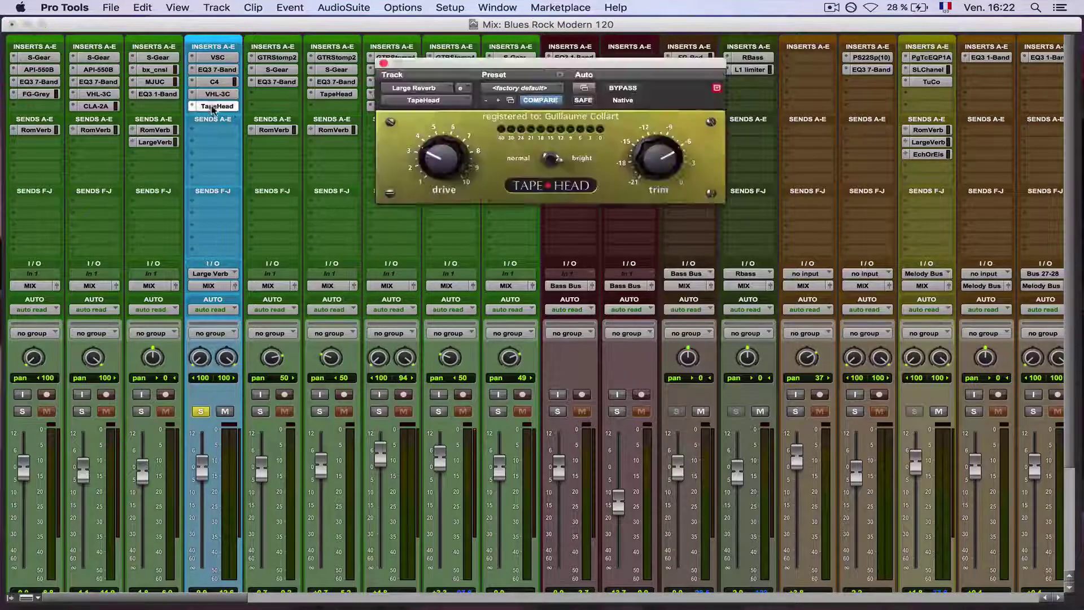
click(549, 163)
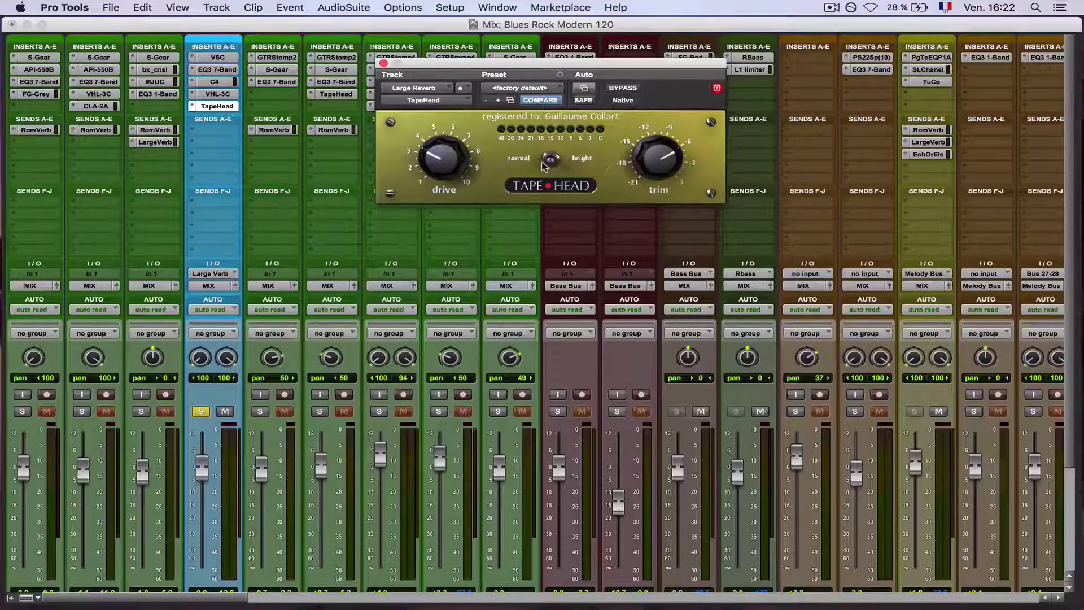
click(384, 63)
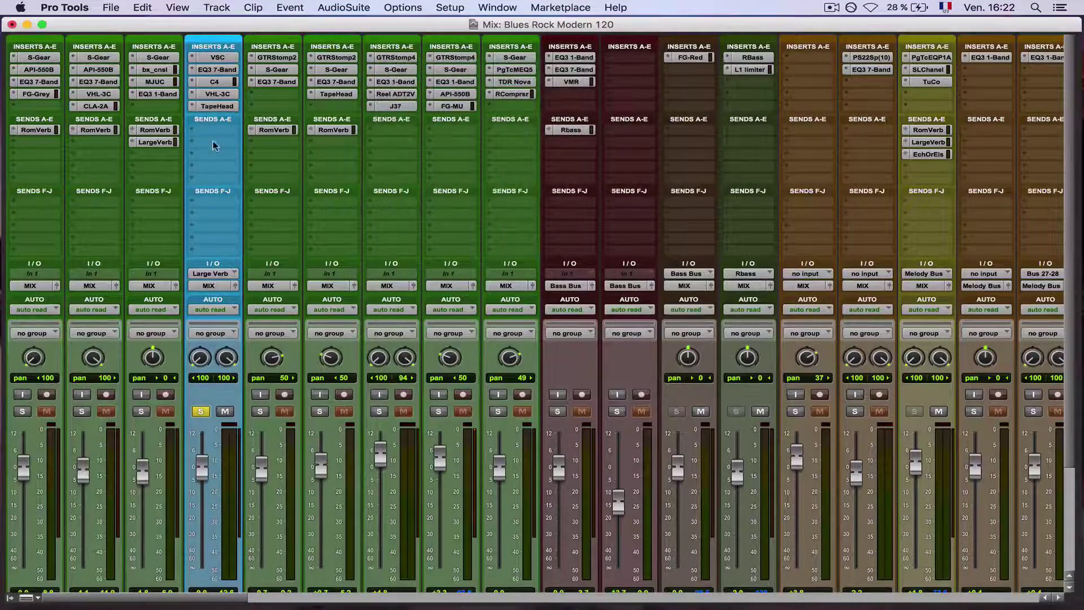
- Solo GTRGibAdd, show its Large Verb send, and bypass the EQ3 7-Band-to-TapeHead inserts
click(141, 411)
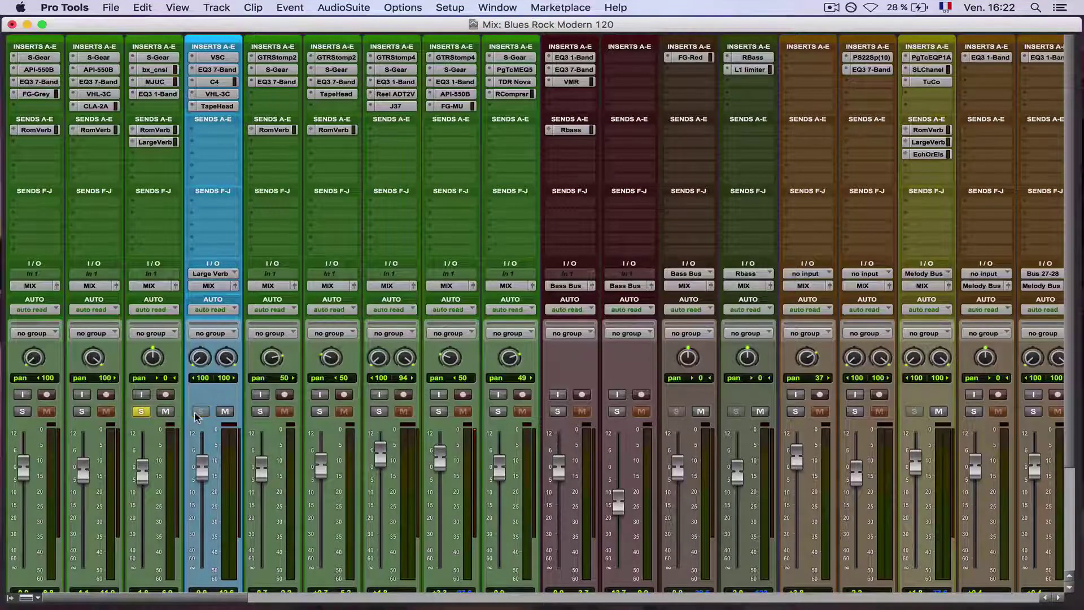
click(158, 143)
key(shift+a)
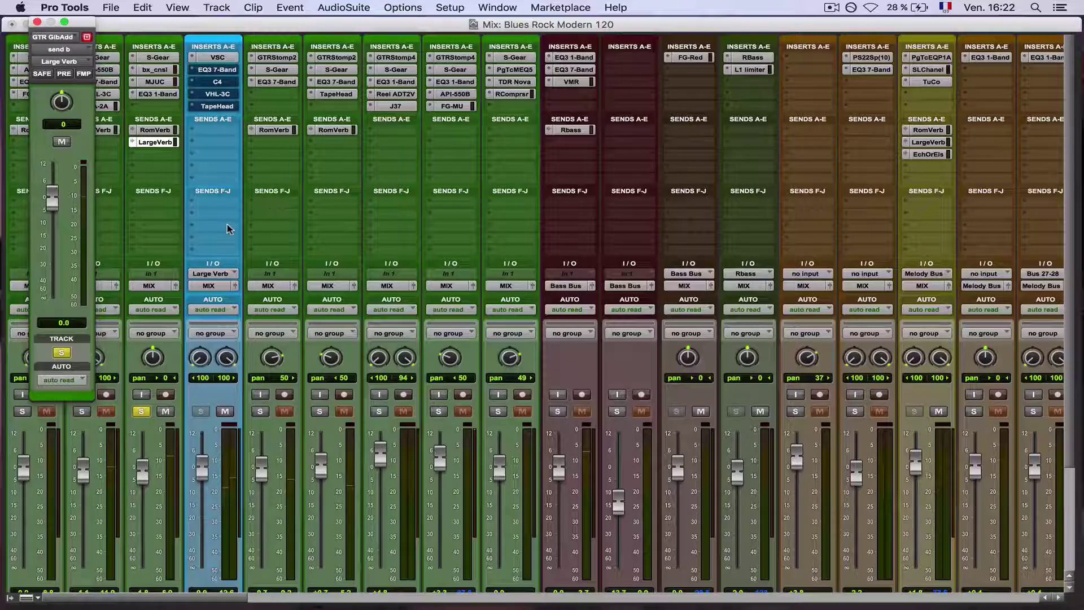
- A/B the Large Verb inserts and set the GTRGibAdd send to -19.5 dB
shift+super+click(220, 108)
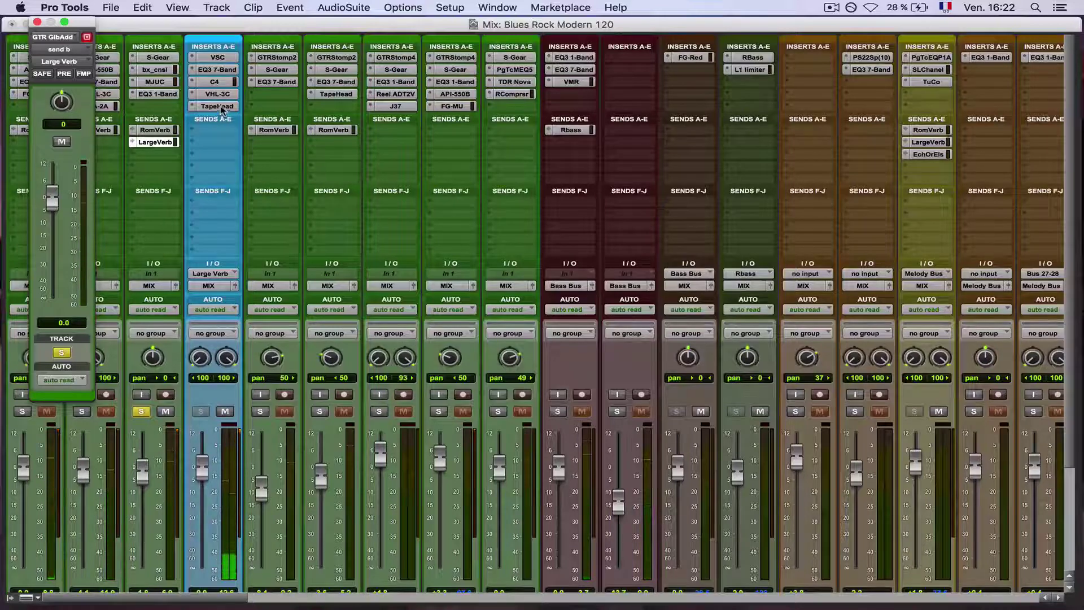
mouse_move(221, 75)
mouse_down()
mouse_move(224, 101)
mouse_move(214, 77)
mouse_up()
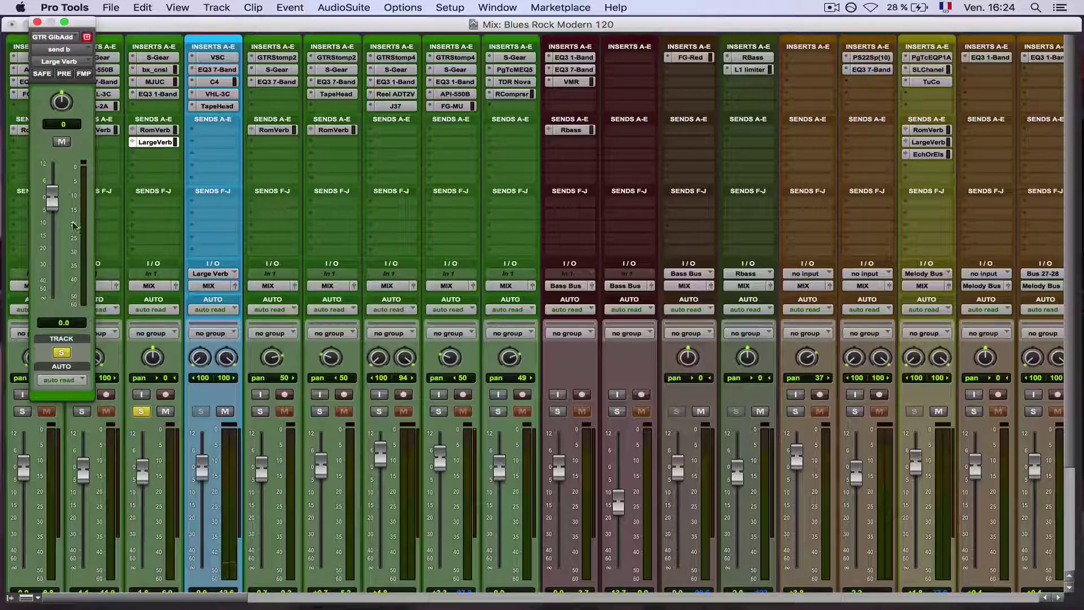
drag(51, 199, 55, 256)
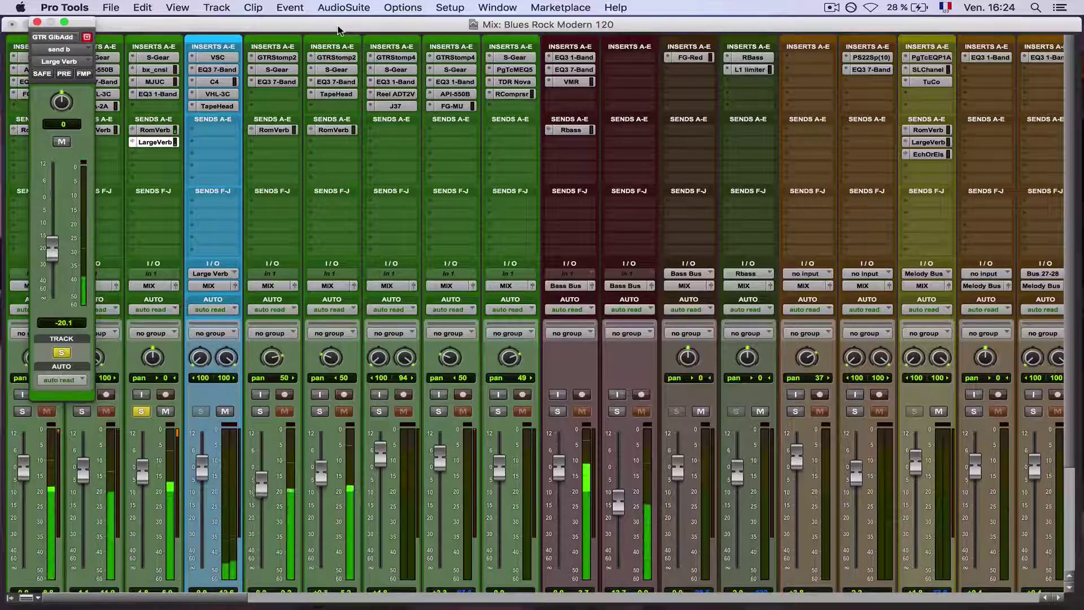
drag(52, 258, 51, 254)
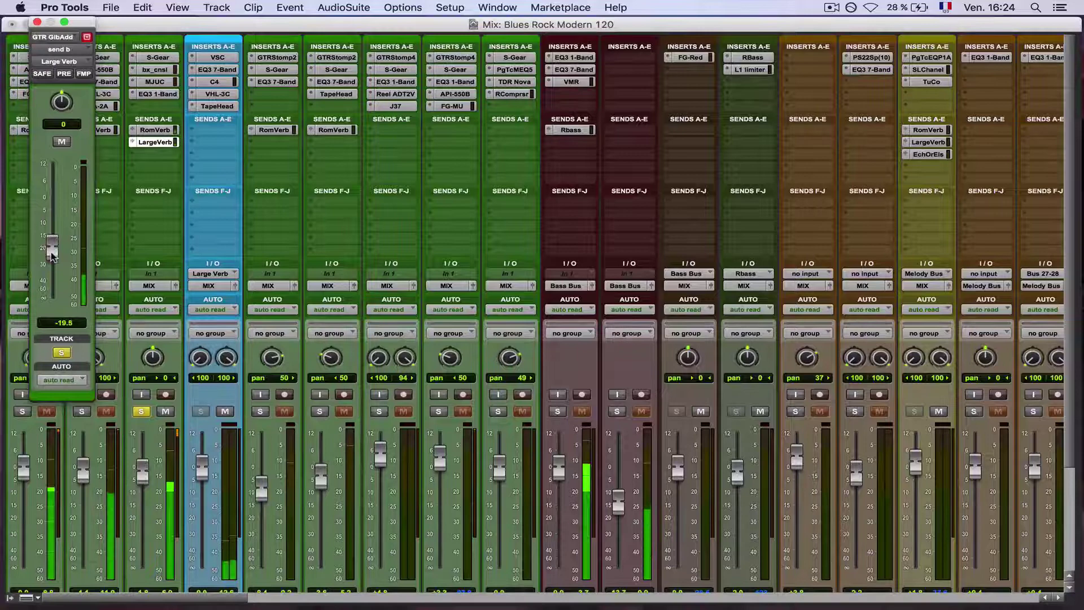
- Solo GTR Strat and GTRGibson alongside GTRGibAdd, and A/B the send mute
click(82, 413)
click(24, 412)
click(22, 412)
click(82, 412)
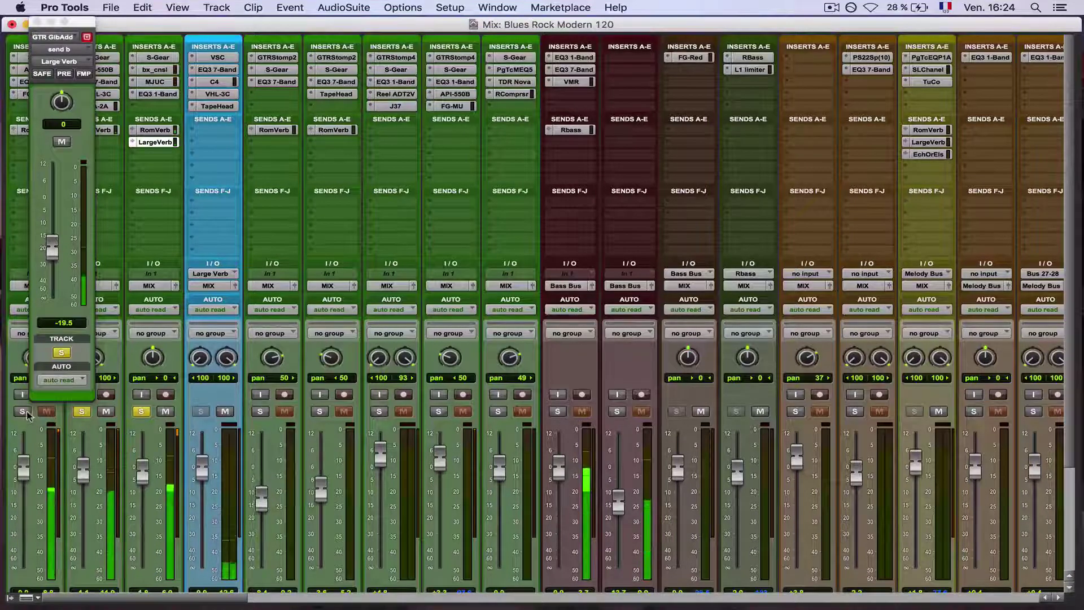
scroll(220, 452, down, 3)
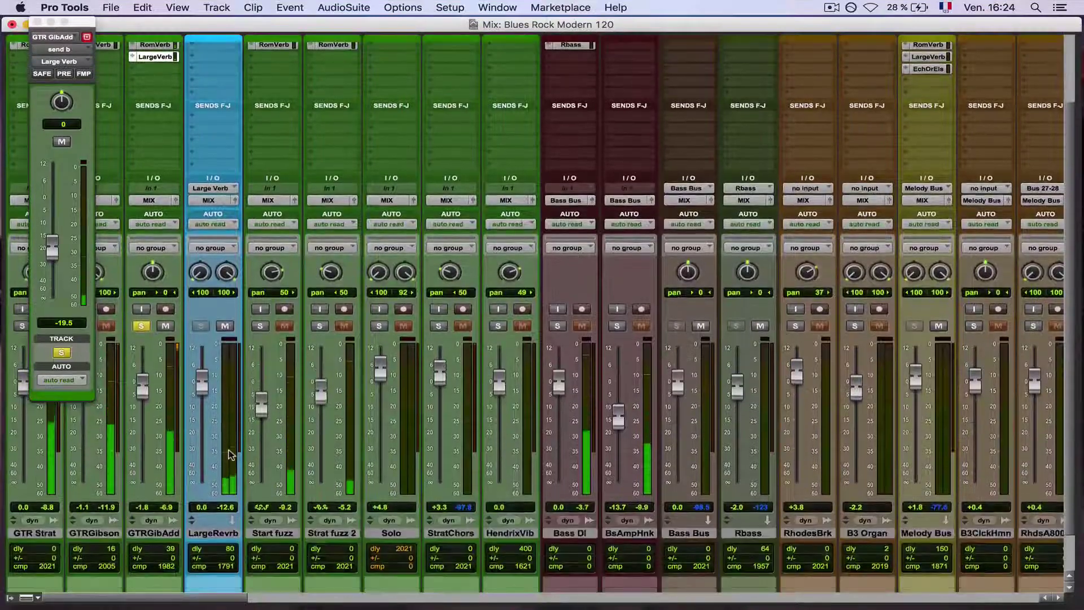
scroll(231, 452, up, 3)
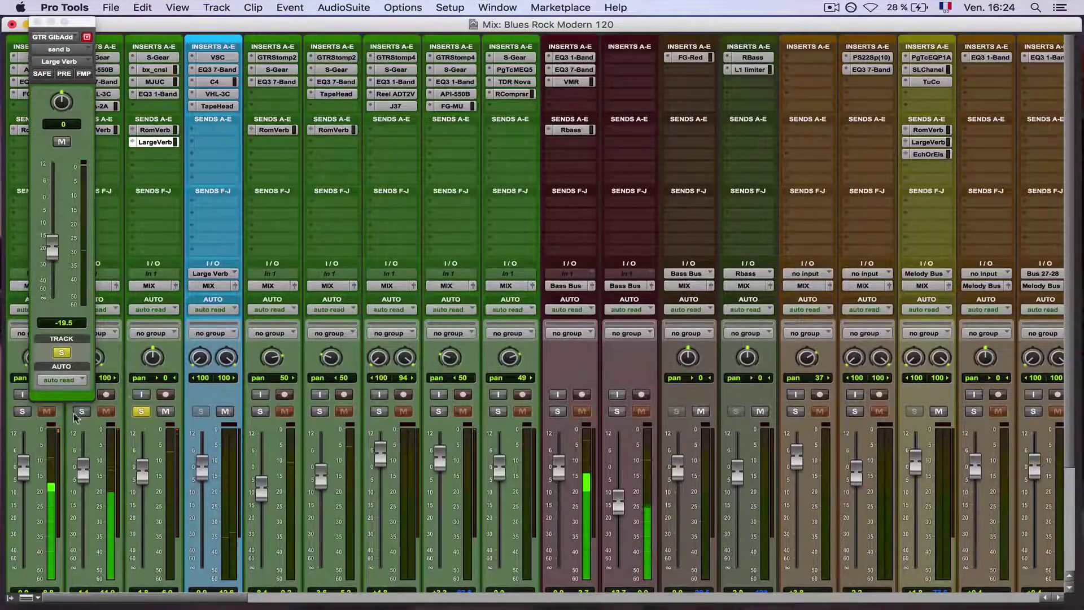
click(82, 412)
click(23, 412)
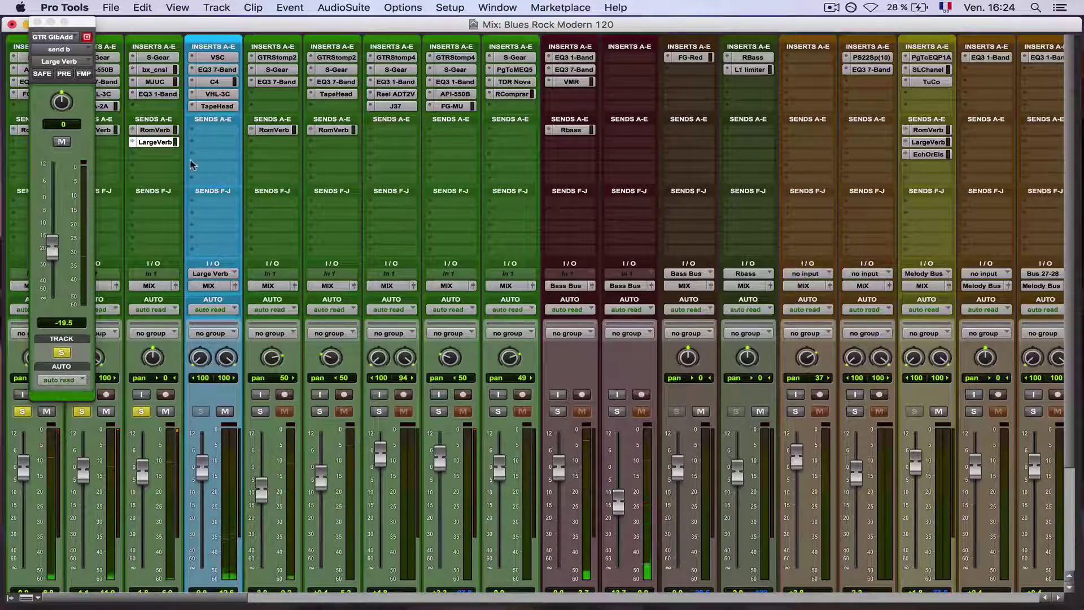
super+click(155, 142)
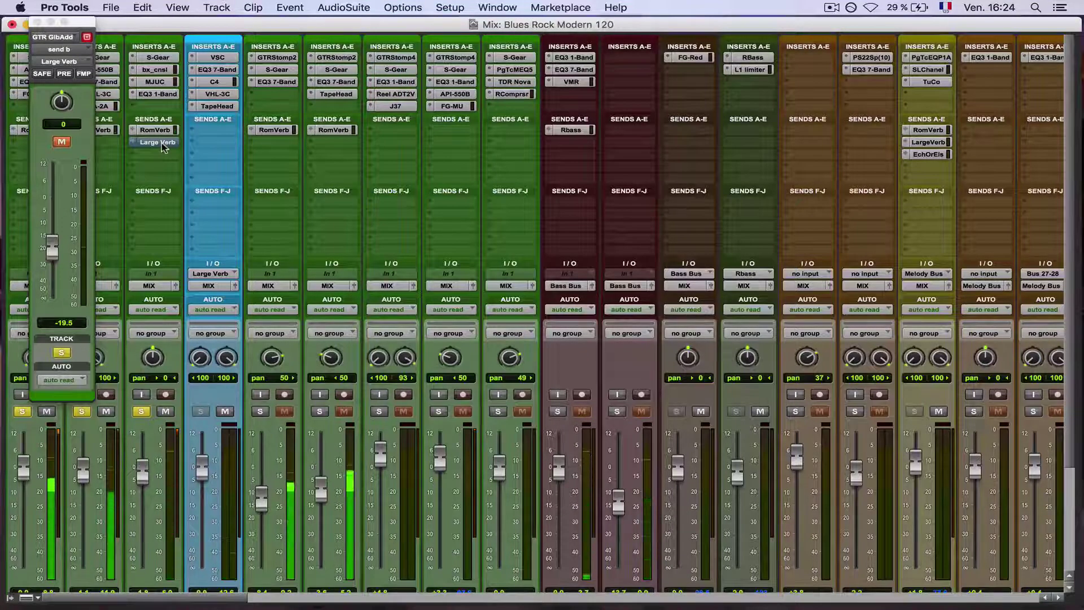
super+click(162, 145)
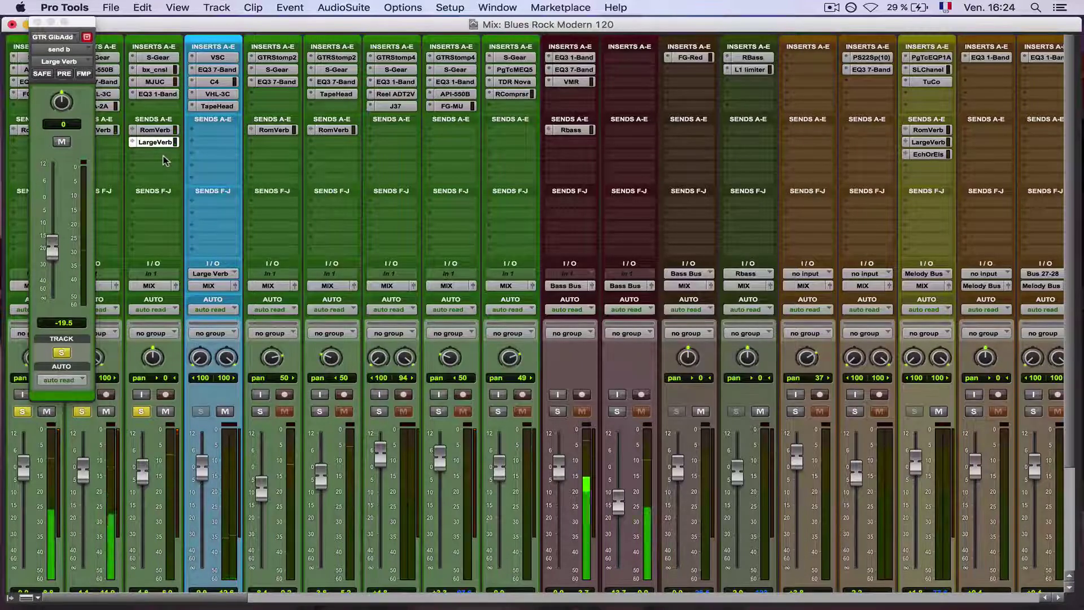
- Close the floating GTR GibAdd send window to reveal the full Blues Rock Modern 120 mixer
click(36, 22)
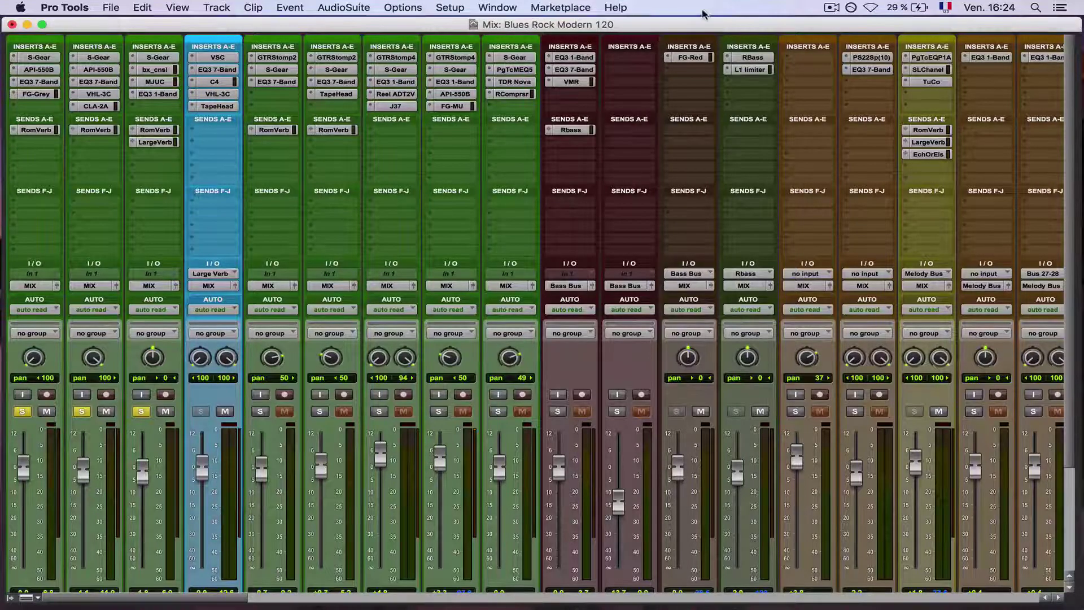
drag(689, 25, 689, 25)
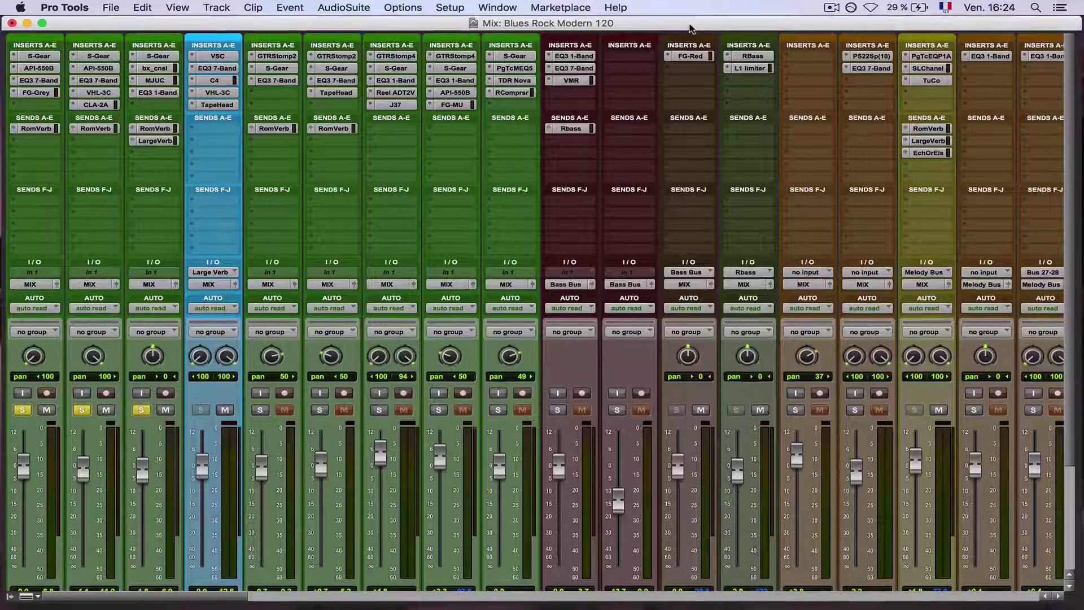